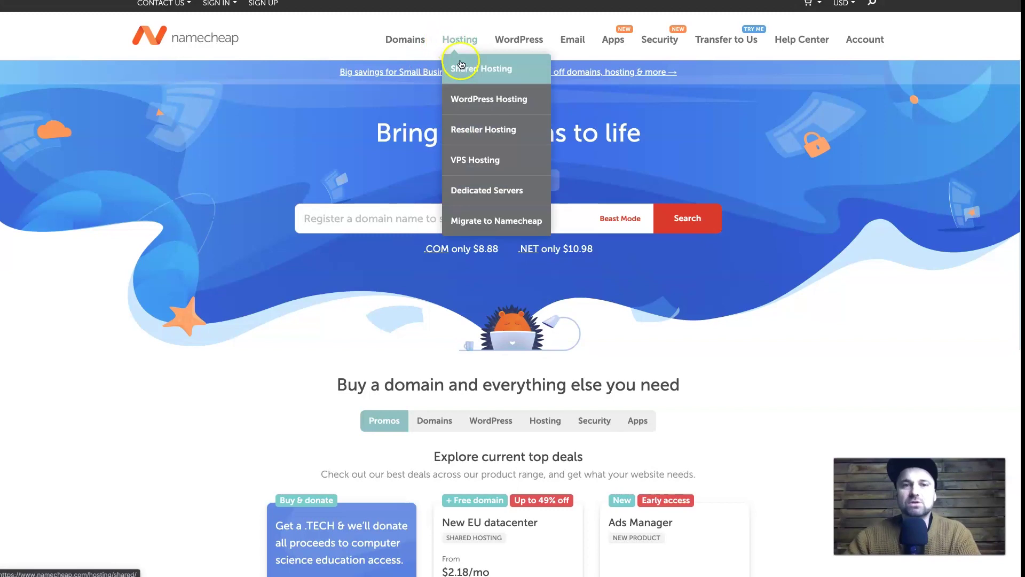
Step: Search Namecheap for funnelsociety.net and confirm it's available at $10.98/yr
mouse_move(401, 38)
left_click(410, 74)
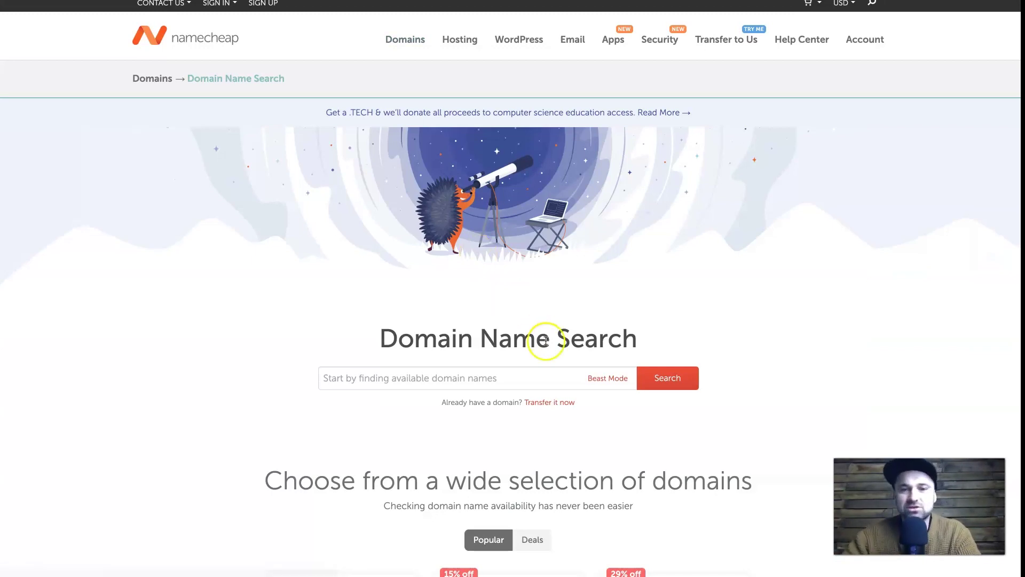
scroll(555, 342, "down", 2)
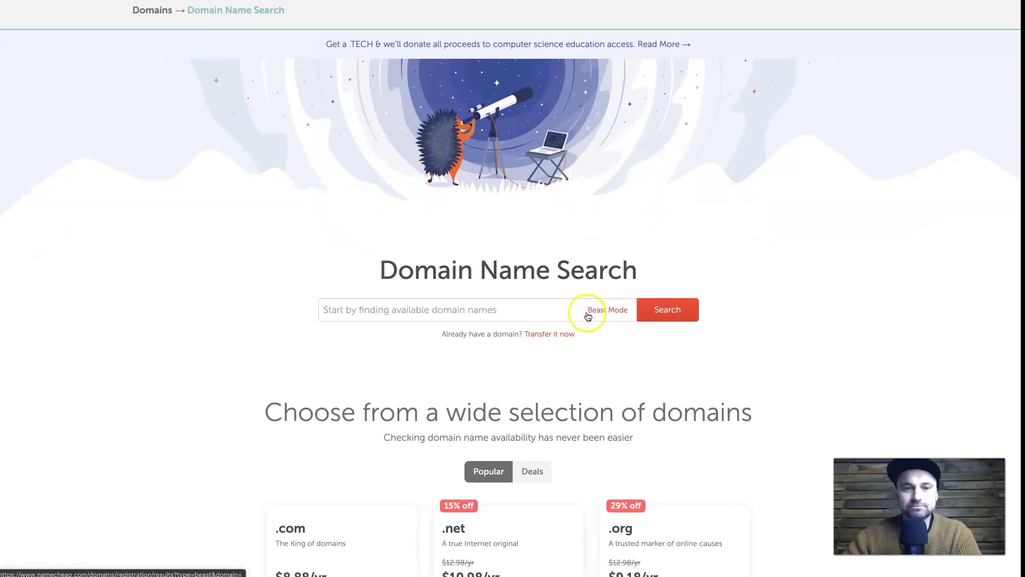
left_click(547, 308)
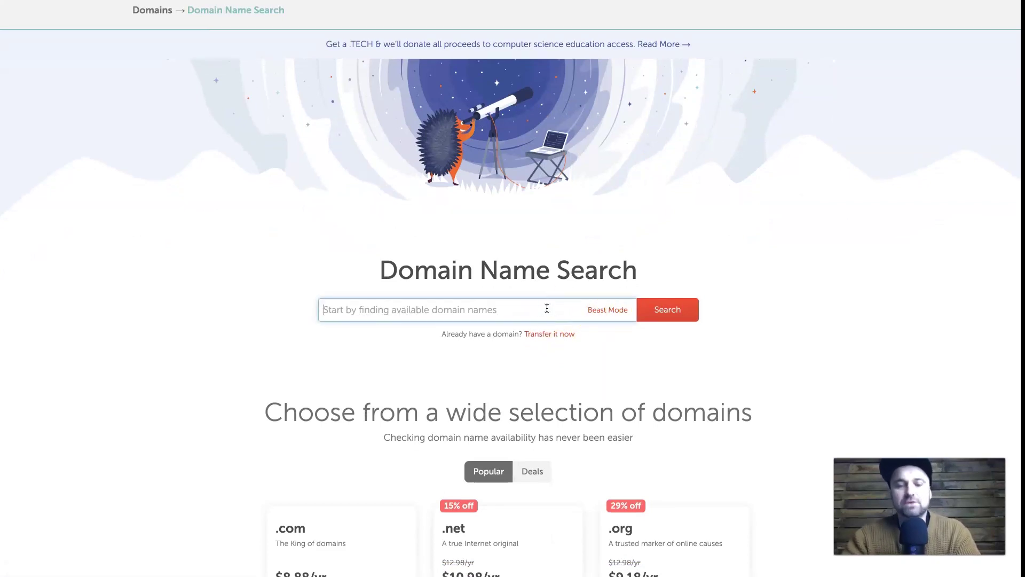
type("funnel")
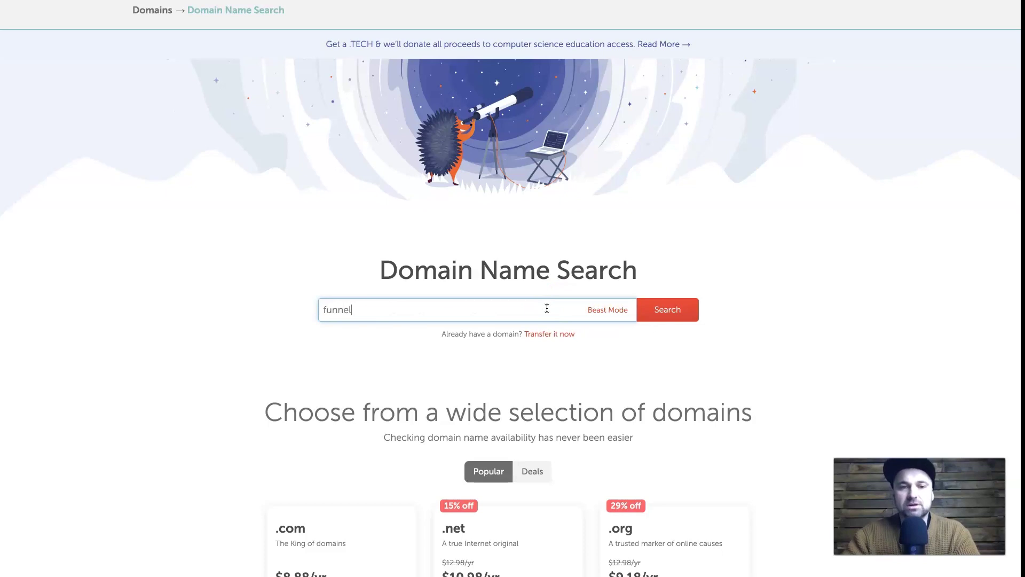
type("society.net")
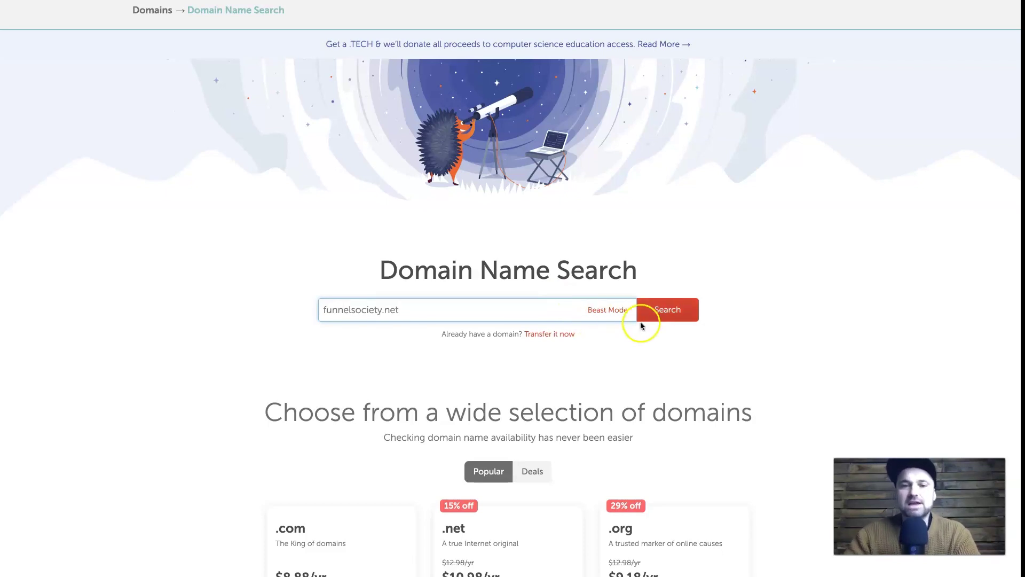
left_click(665, 316)
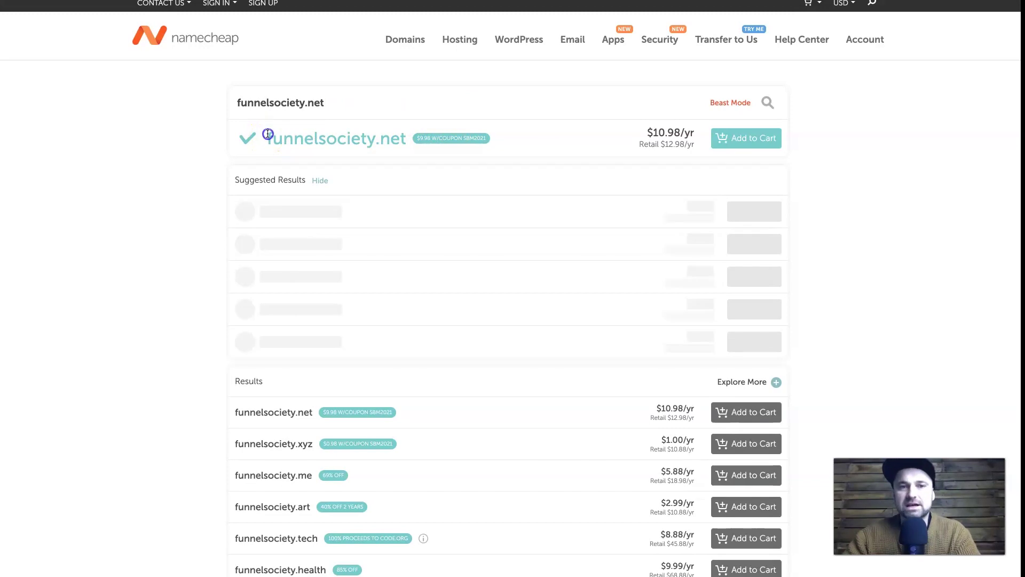
left_click_drag(268, 134, 401, 137)
left_click(398, 136)
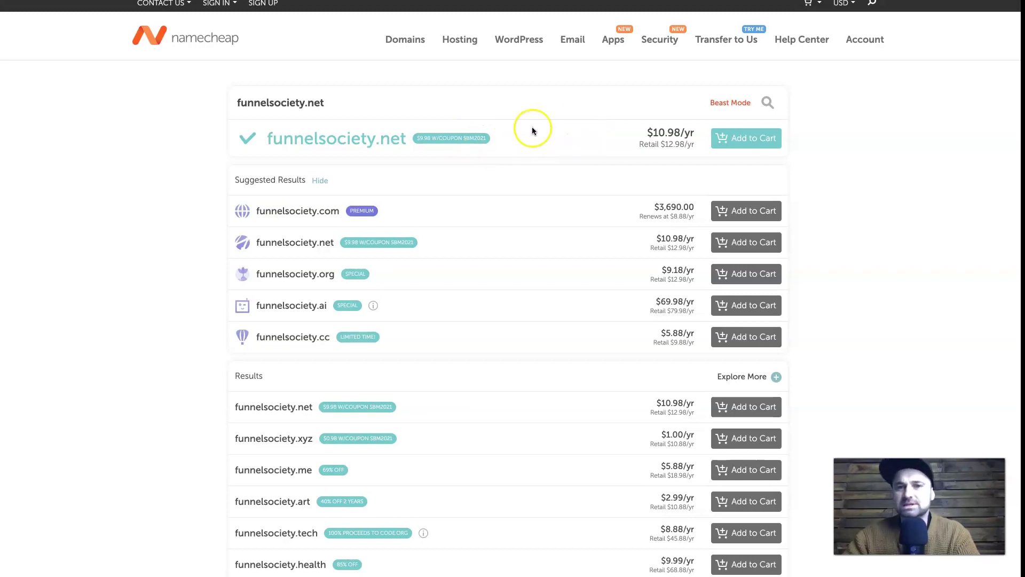
scroll(412, 452, "down", 4)
scroll(272, 437, "down", 9)
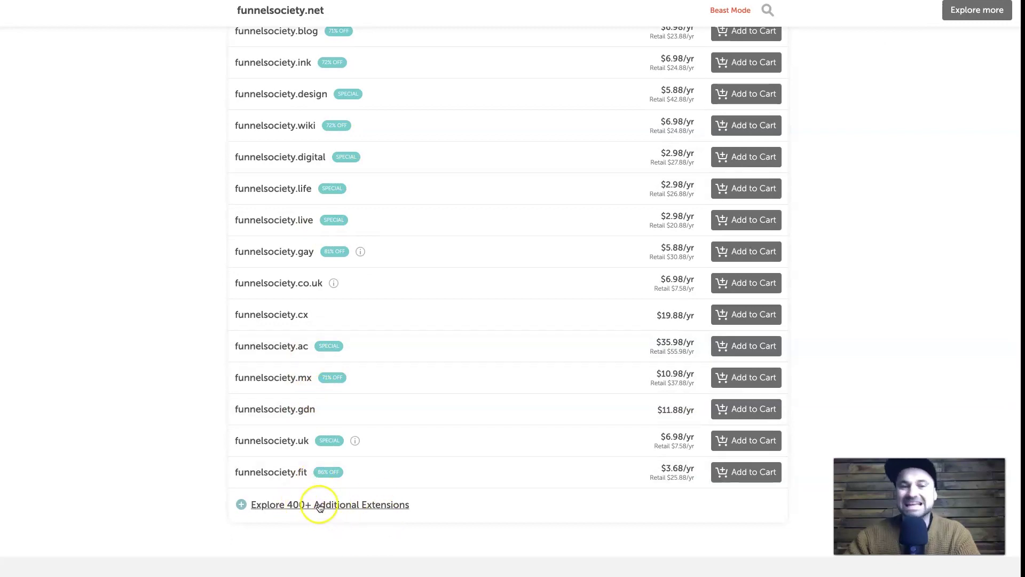
scroll(539, 464, "up", 4)
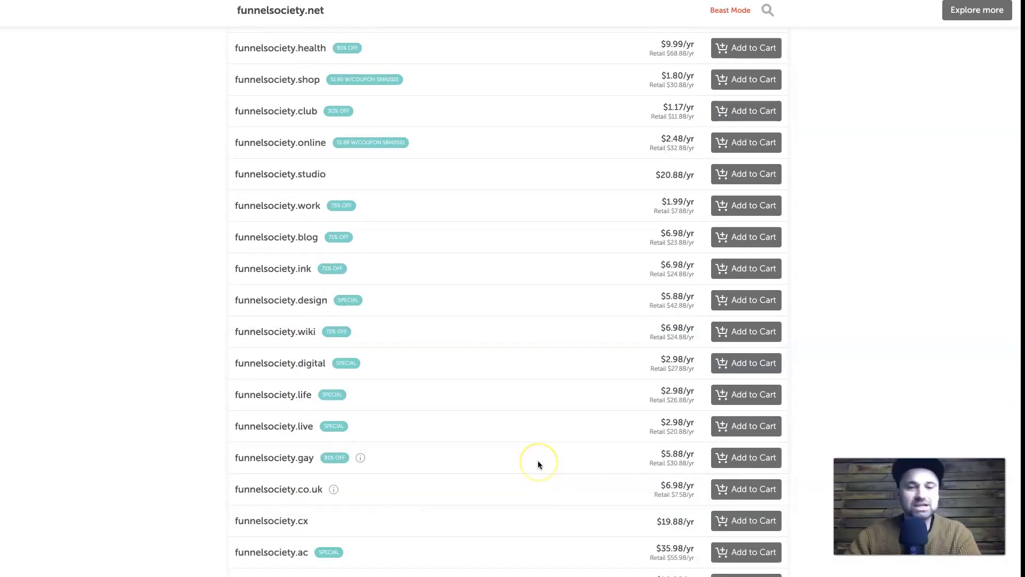
scroll(538, 460, "up", 10)
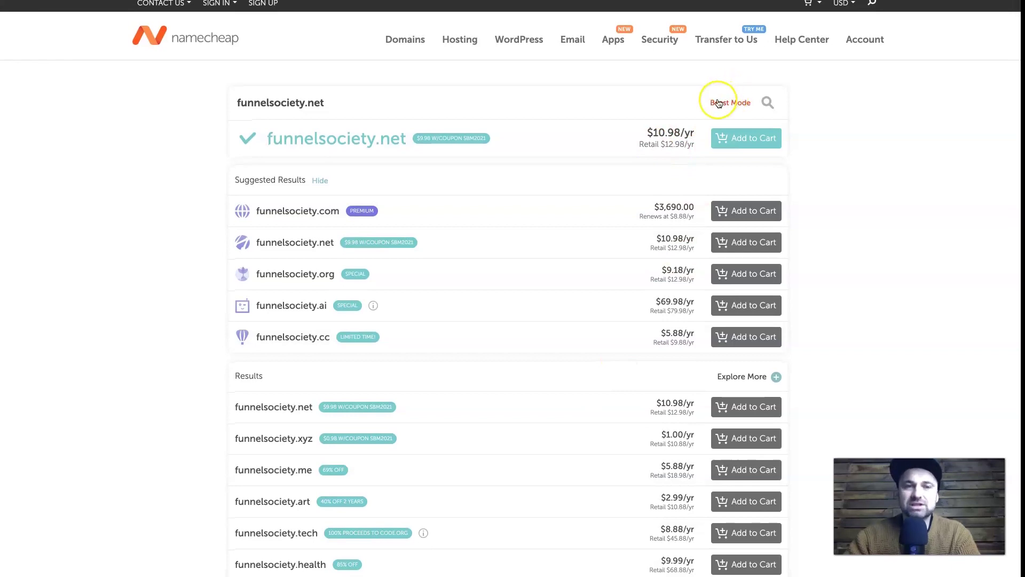
Step: Open Beast Mode search, exclude premium domains and hide unavailable ones
left_click(718, 102)
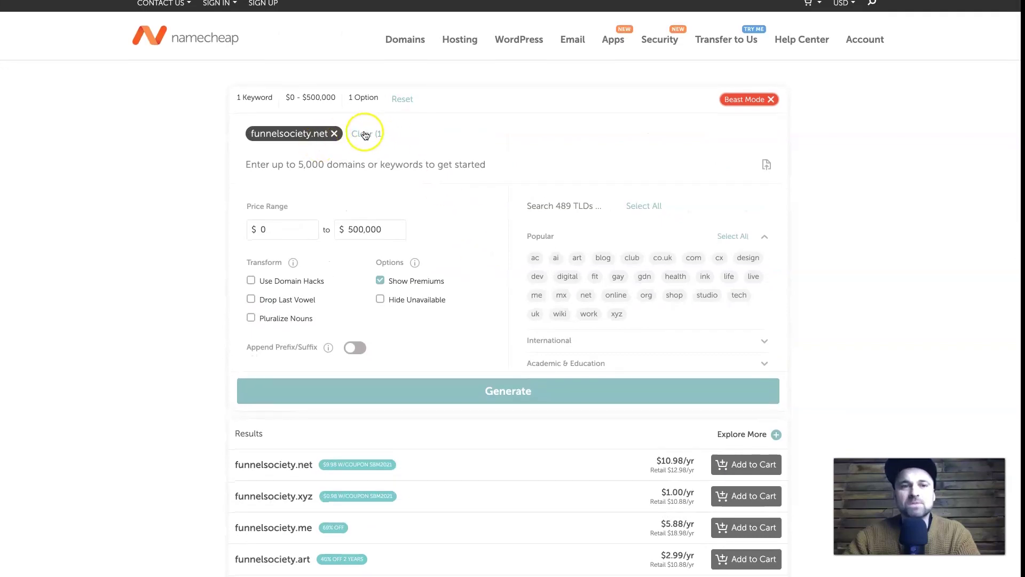
left_click(352, 161)
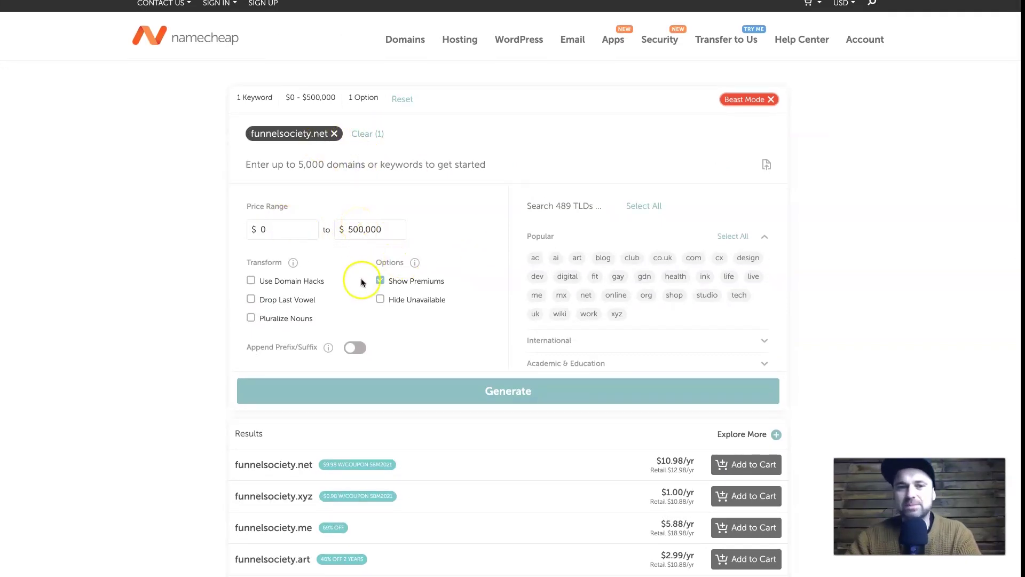
left_click(380, 279)
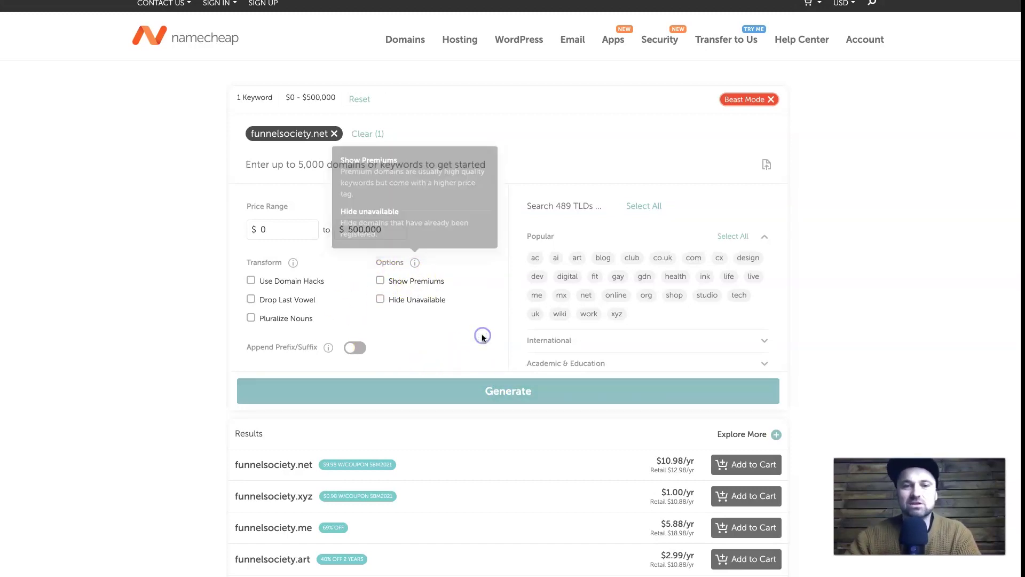
left_click(389, 305)
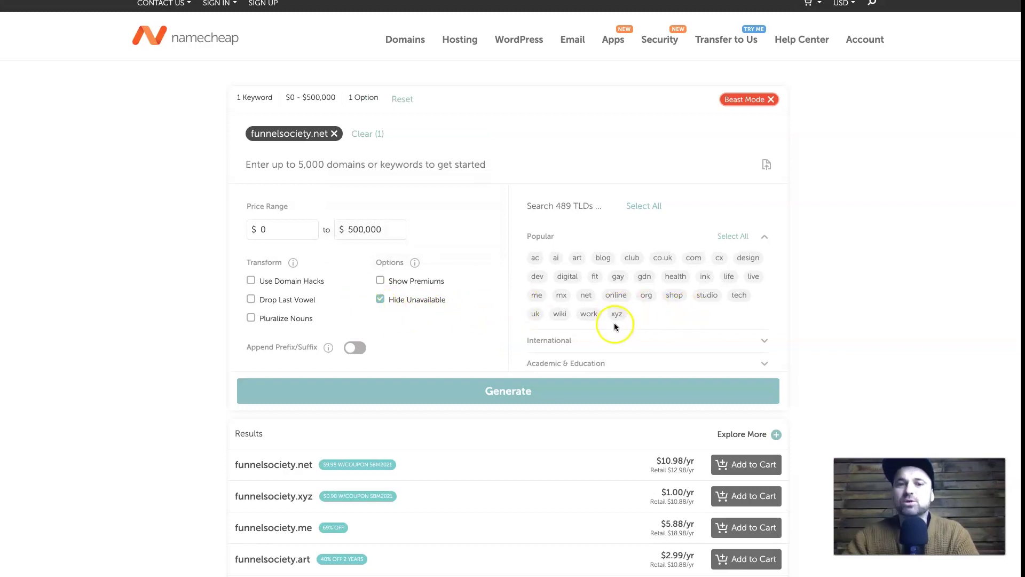
left_click(646, 340)
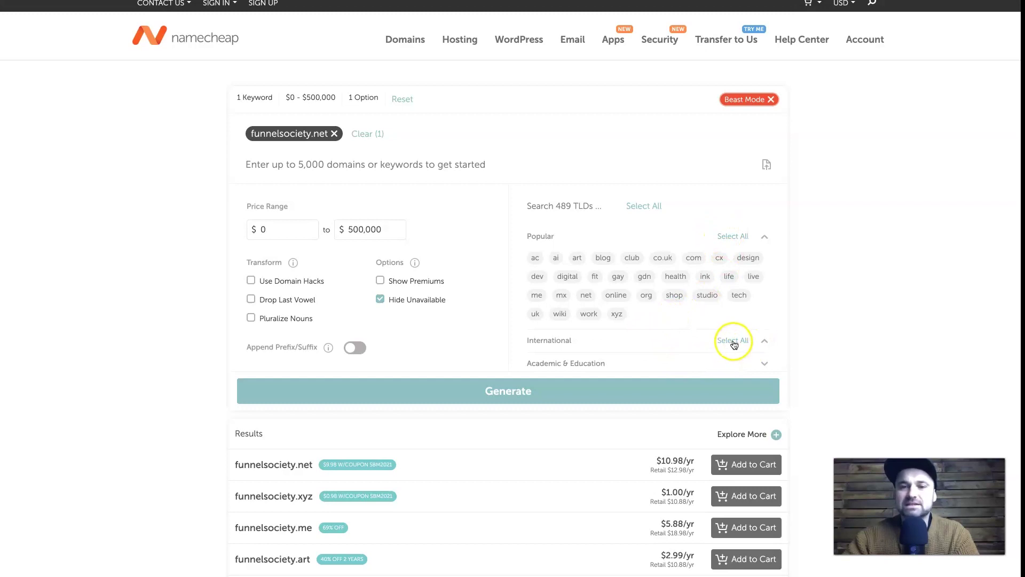
left_click(692, 353)
left_click(693, 340)
scroll(692, 321, "down", 2)
scroll(693, 319, "down", 10)
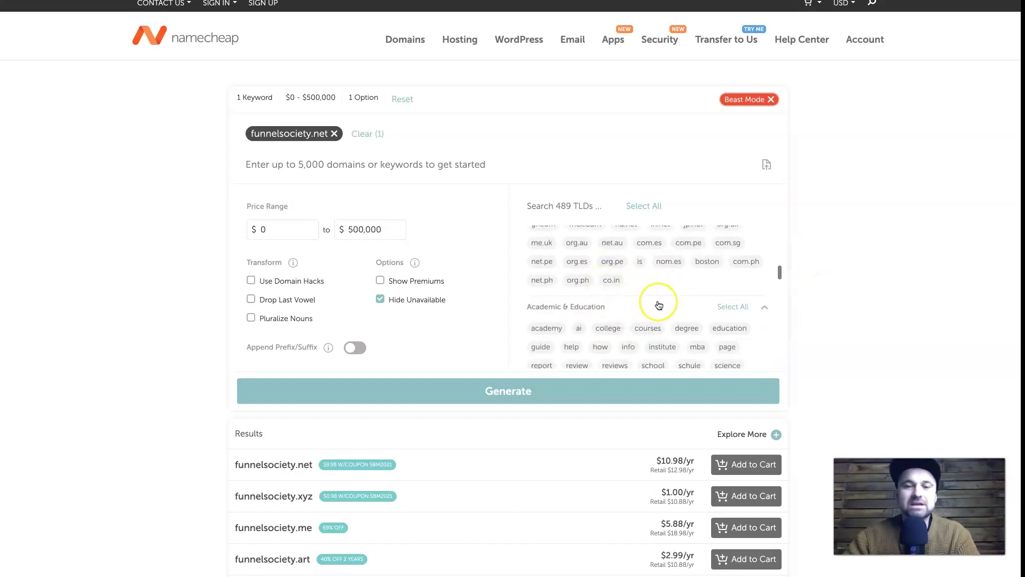
scroll(660, 302, "up", 12)
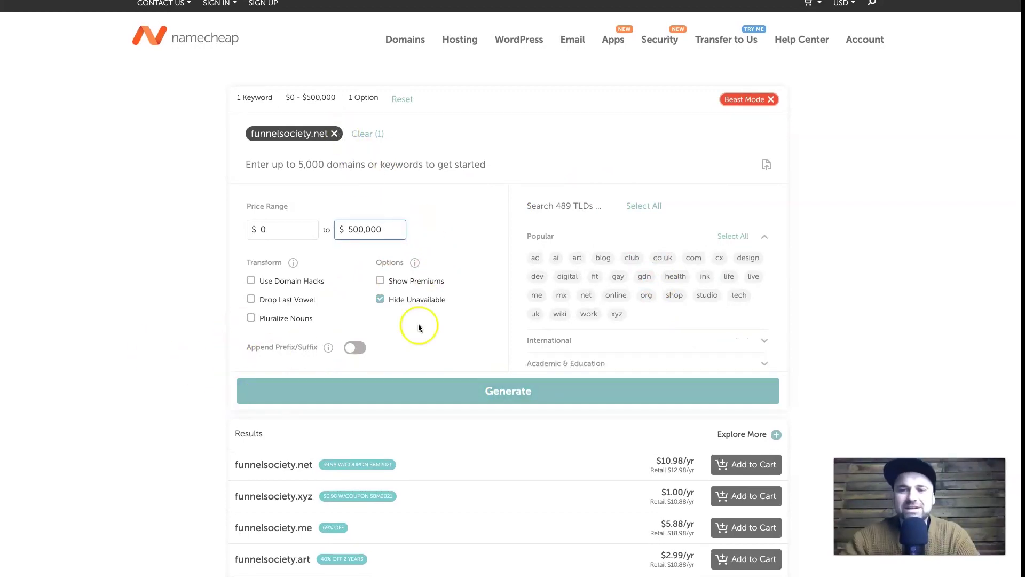
Step: Set the maximum price to $20 and scroll through the filtered funnelsociety results
double_click(378, 229)
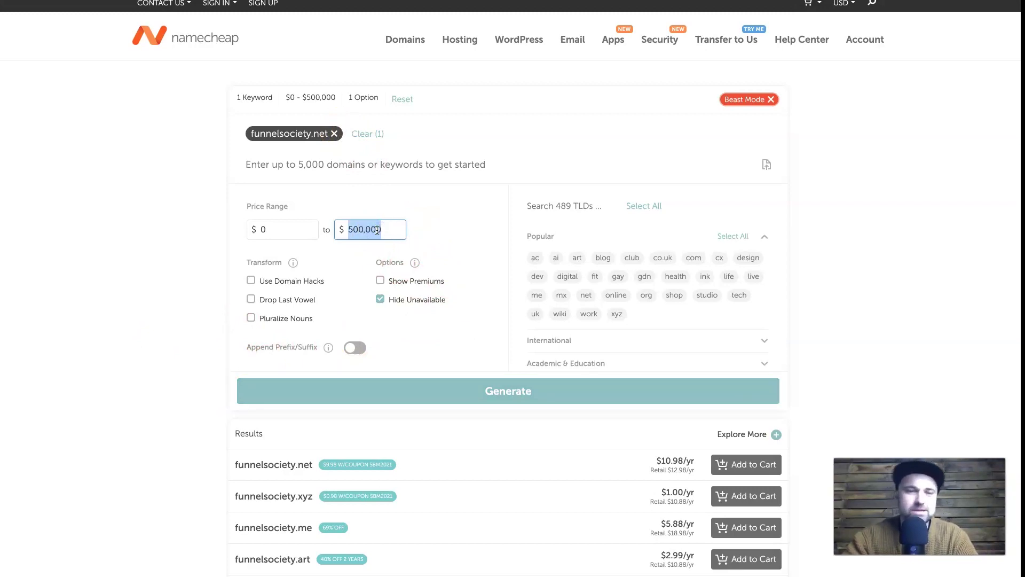
type("20")
left_click(911, 234)
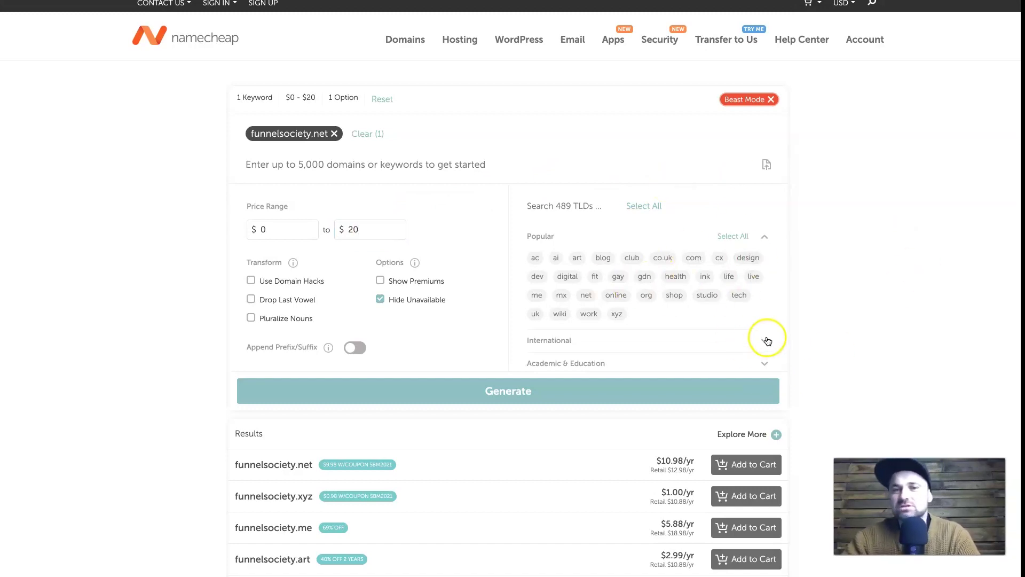
scroll(613, 286, "down", 3)
scroll(620, 290, "up", 3)
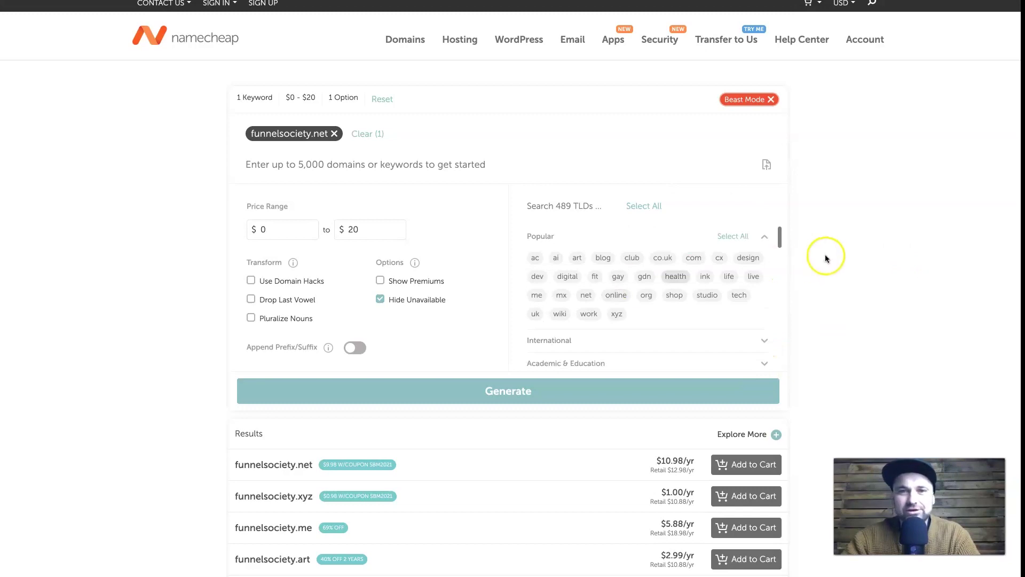
scroll(390, 458, "down", 6)
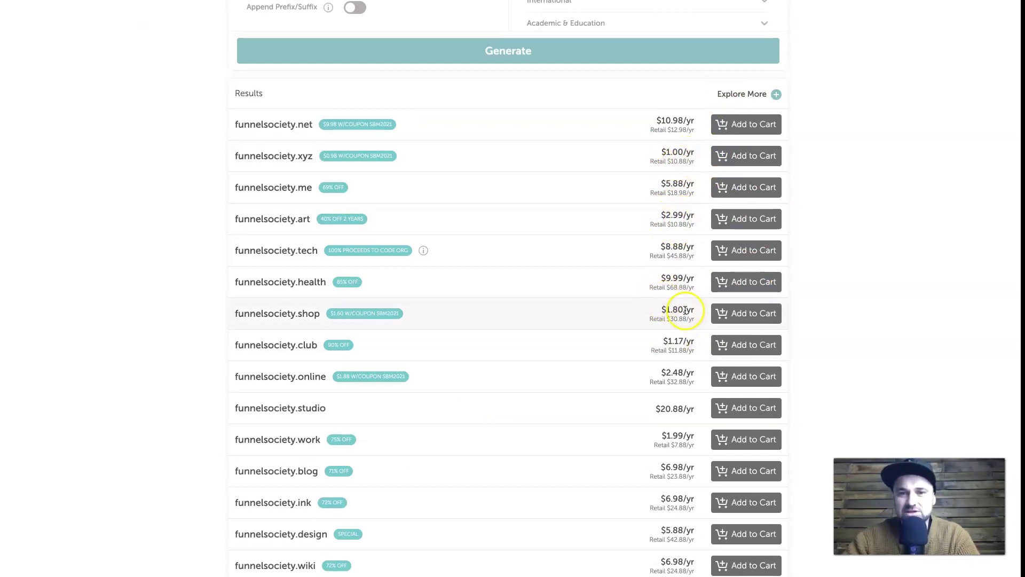
Step: Return to the top of the results and bring up the Hosting product list
scroll(678, 344, "down", 10)
scroll(713, 240, "up", 15)
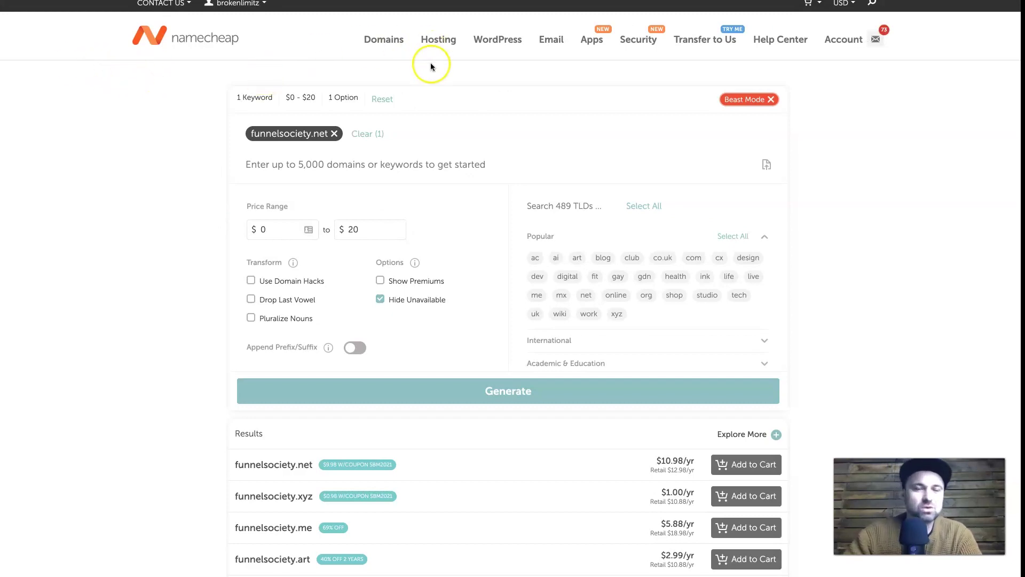
mouse_move(438, 40)
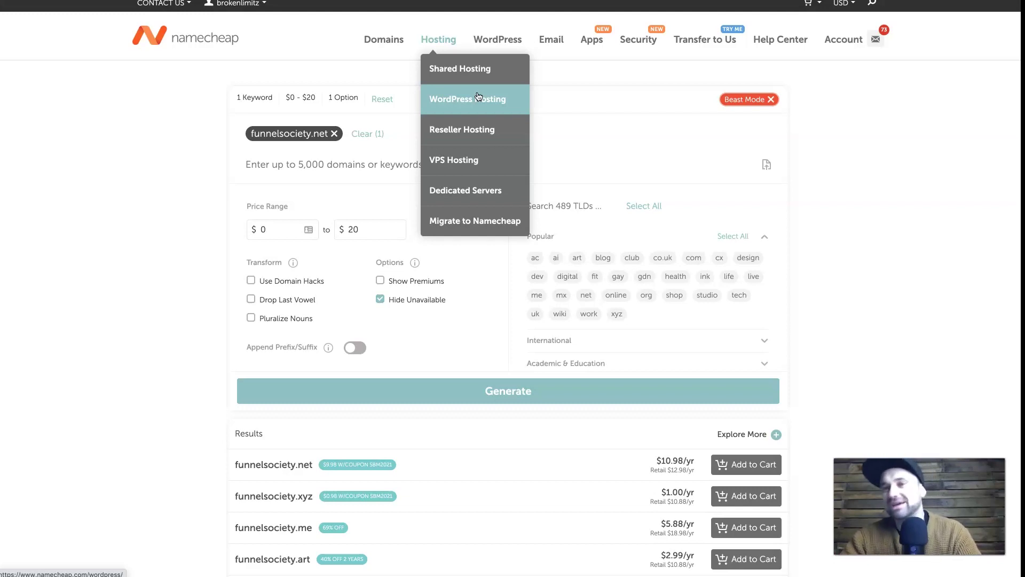
Step: Review the Stellar Plus shared hosting plan's Unlimited Websites, Unmetered SSD and AutoBackup features
left_click(478, 80)
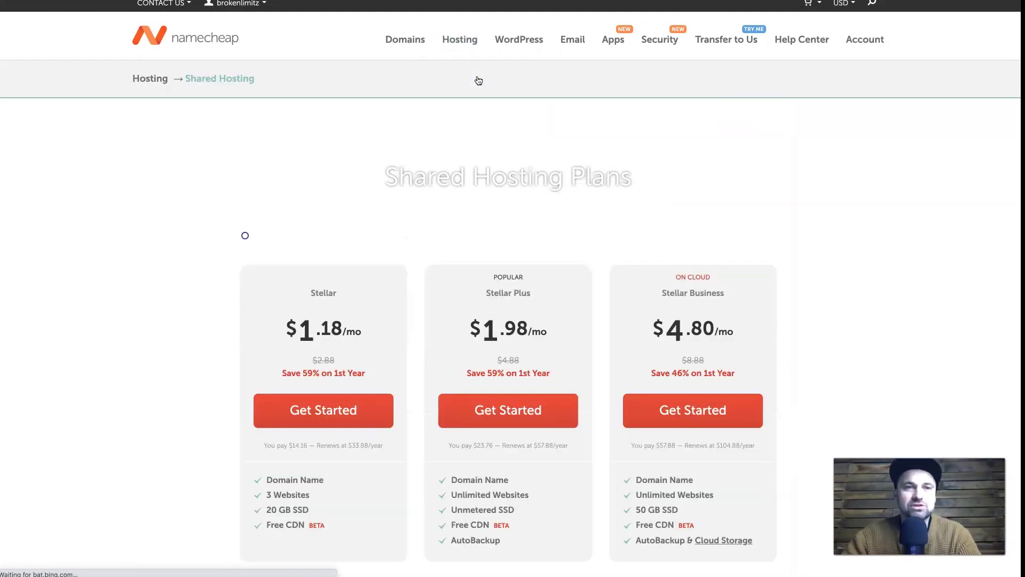
scroll(309, 330, "down", 1)
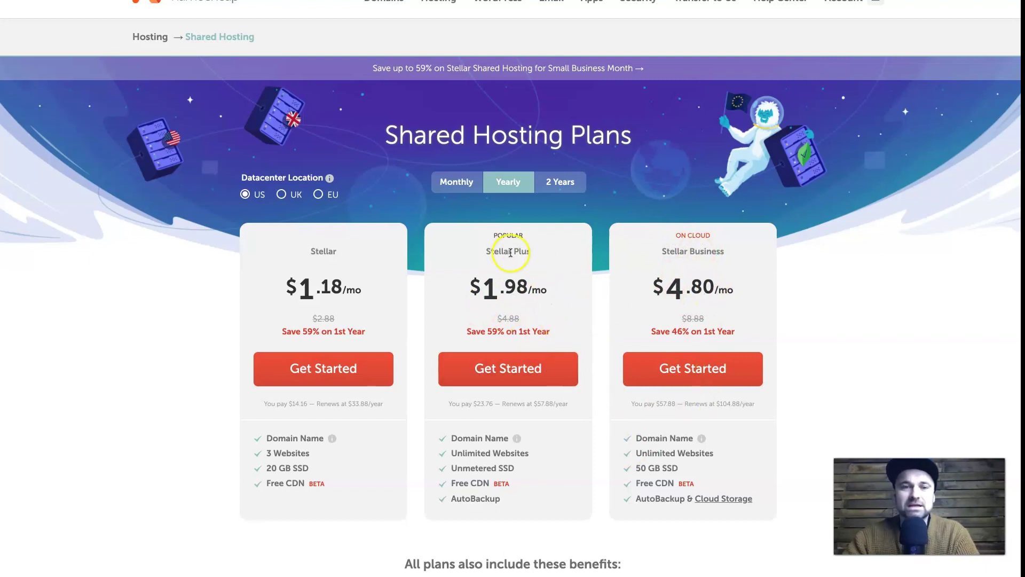
left_click_drag(482, 251, 541, 252)
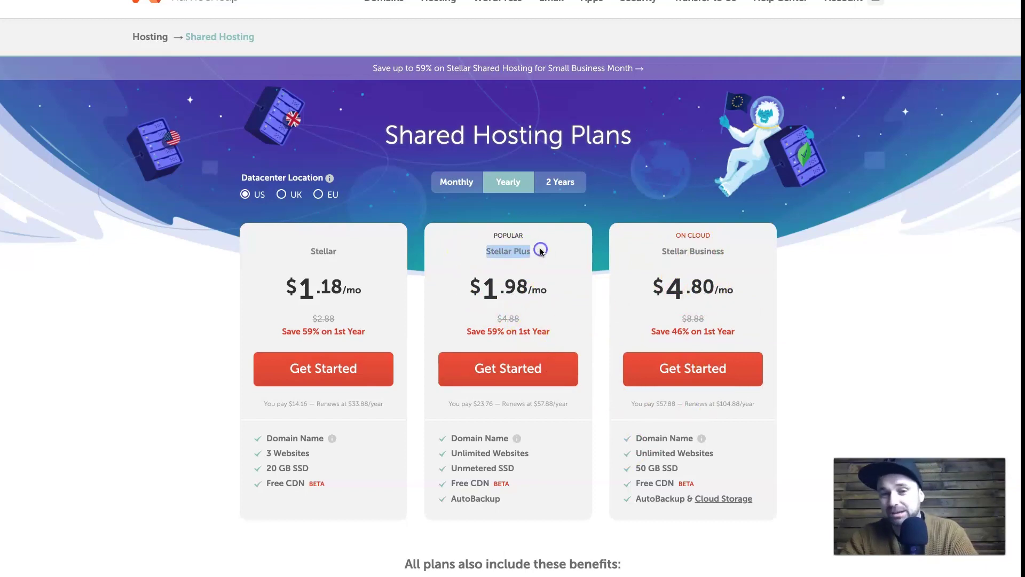
left_click_drag(450, 453, 552, 454)
left_click(552, 455)
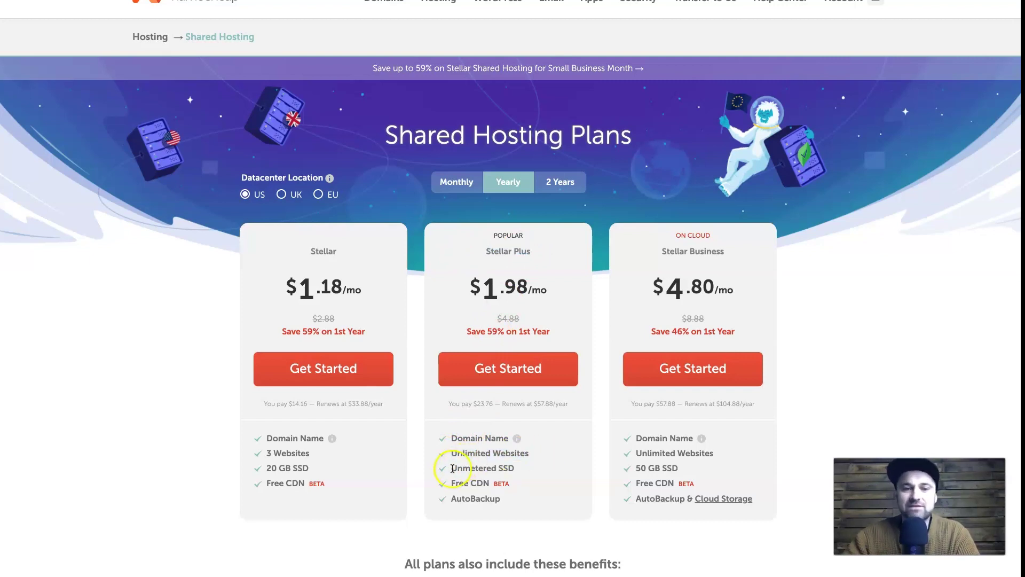
left_click_drag(450, 468, 522, 470)
left_click(529, 469)
left_click_drag(451, 499, 520, 499)
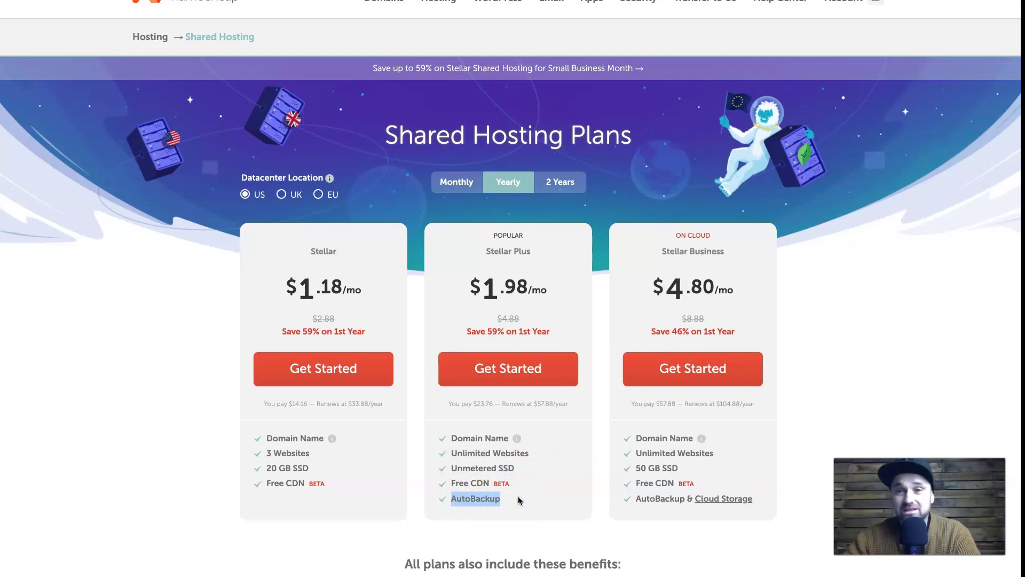
scroll(489, 438, "up", 1)
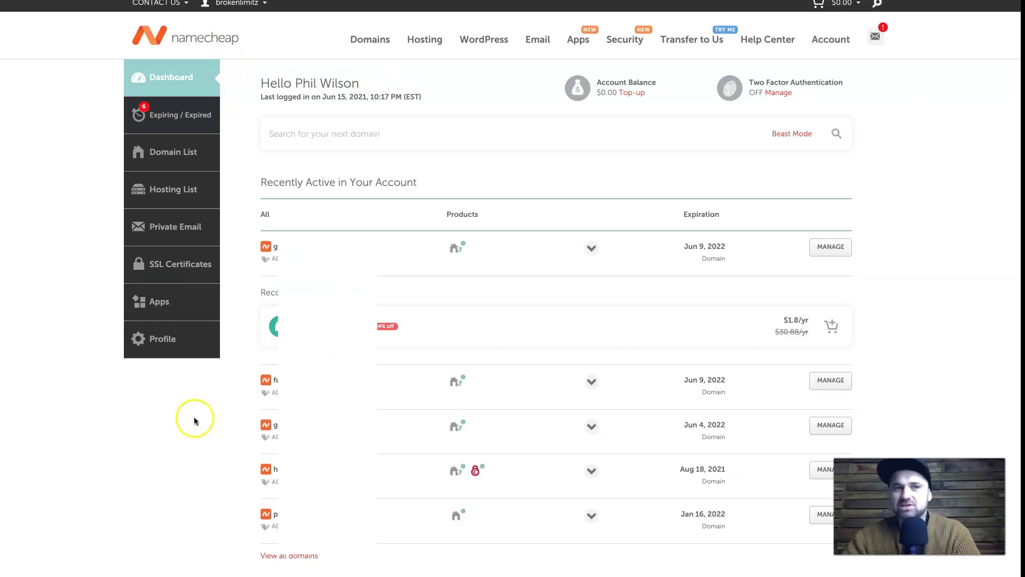
Step: Open the Domain List and go to funnelsociety.co's management page
left_click_drag(267, 88, 373, 75)
left_click(374, 78)
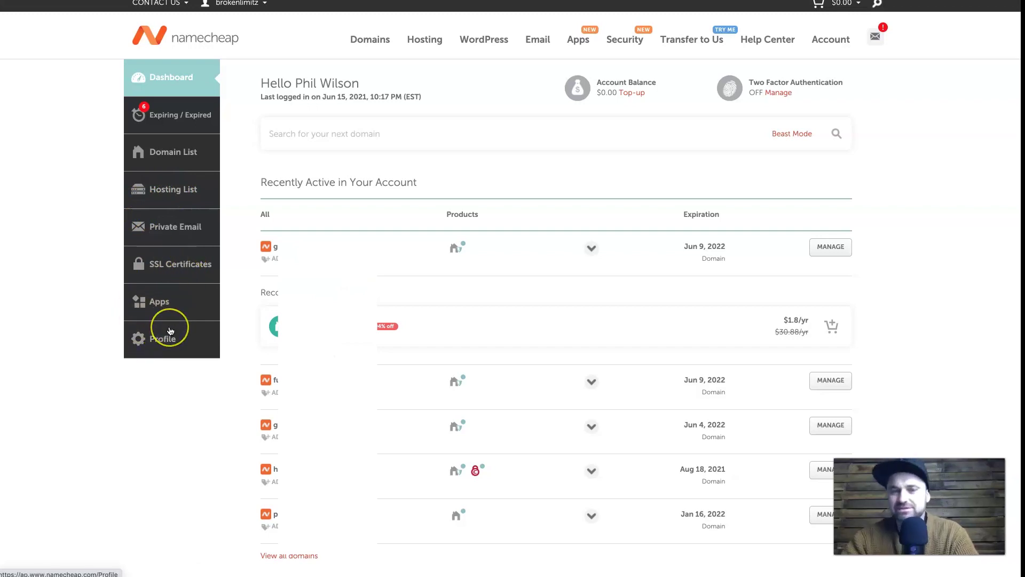
left_click(184, 162)
left_click(185, 163)
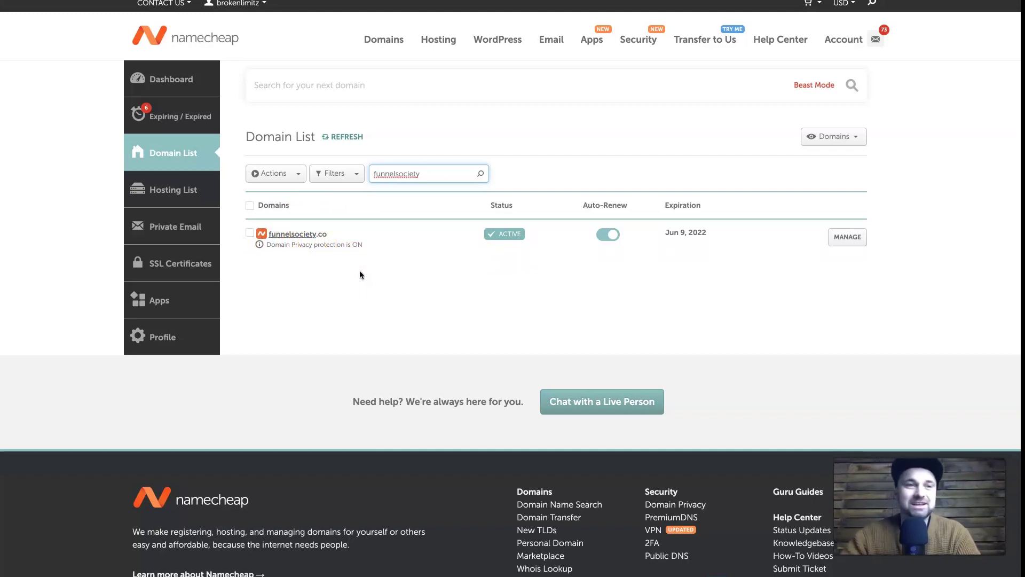
left_click(844, 237)
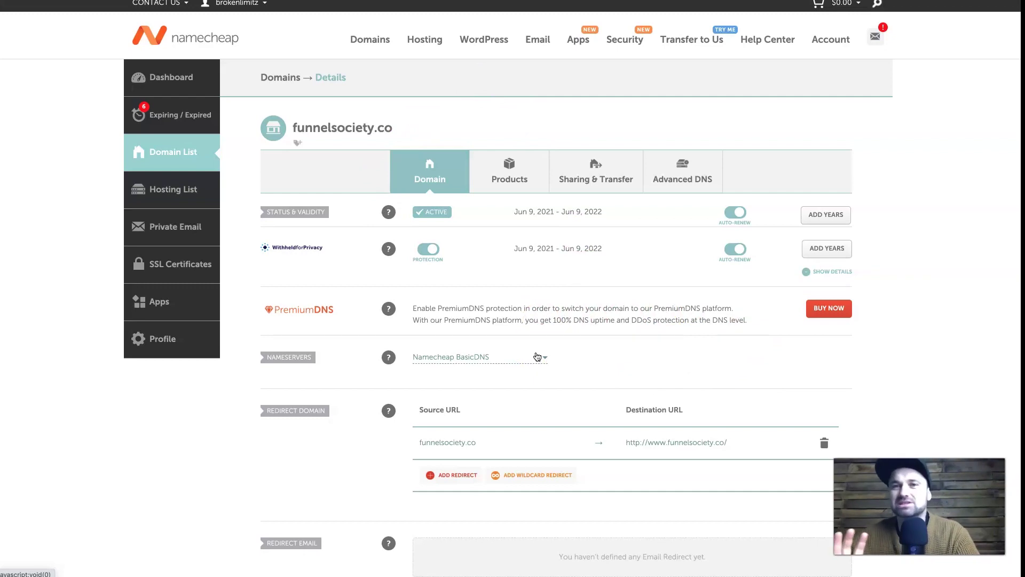
Step: Switch funnelsociety.co's nameservers to Namecheap Web Hosting DNS, save, and view the Hosting List
left_click(537, 357)
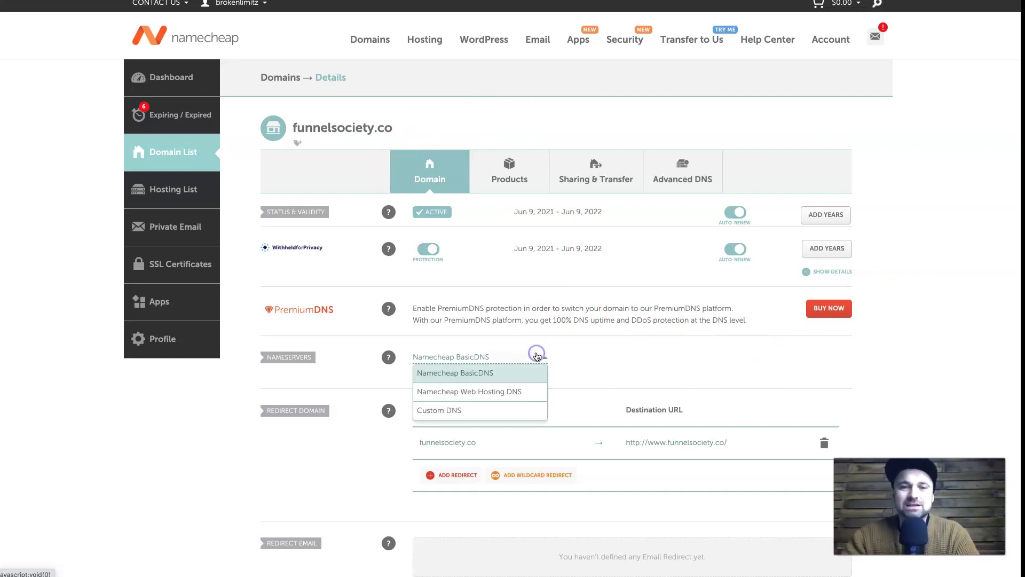
left_click(506, 394)
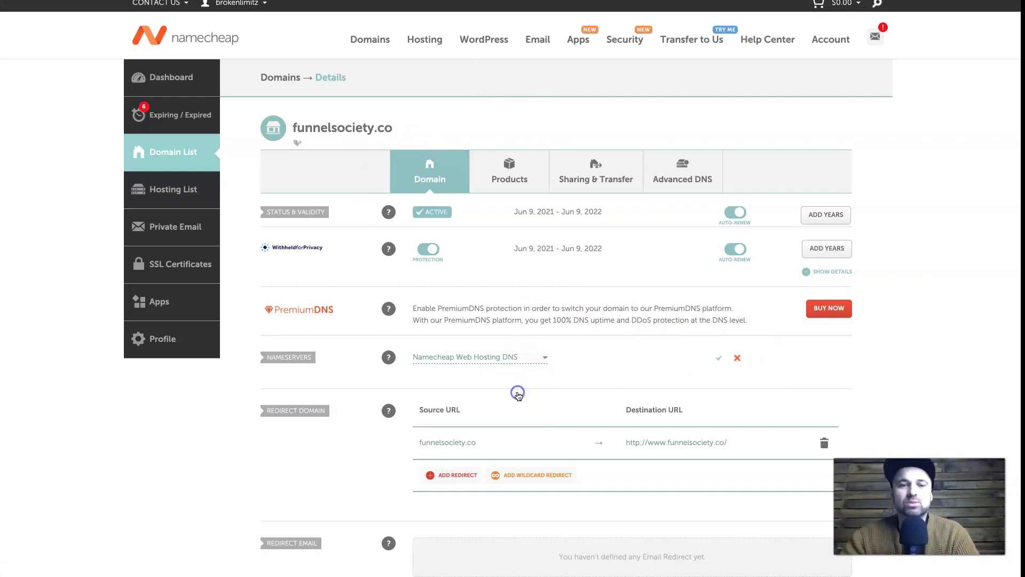
left_click(718, 359)
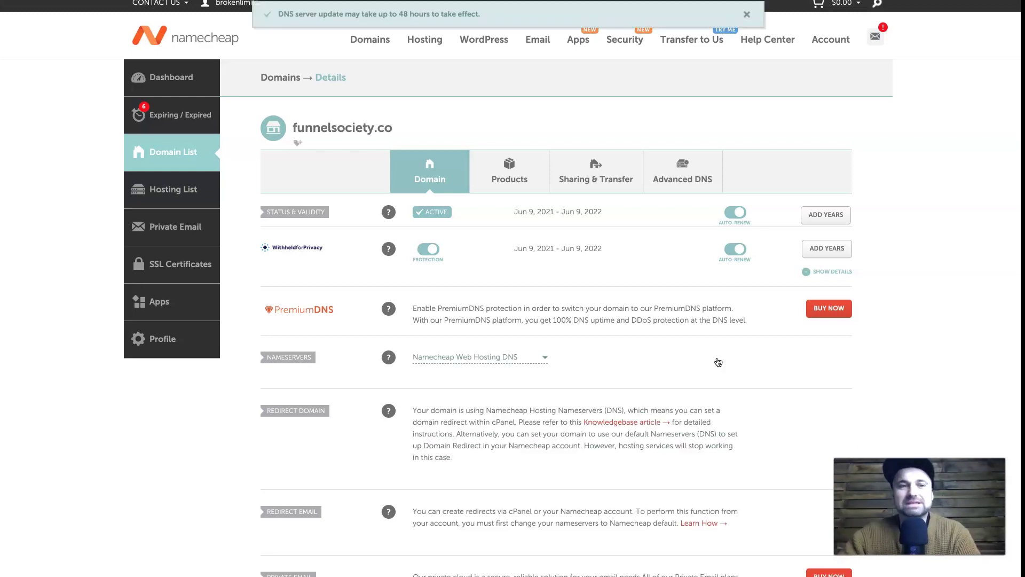
left_click(180, 190)
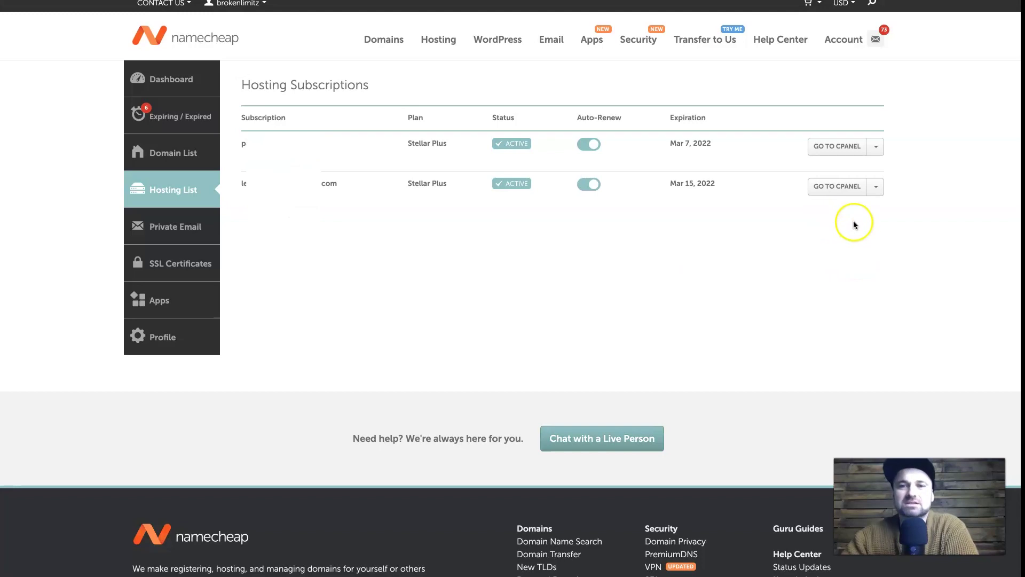
Step: Open cPanel for the hosting subscription and go to the Addon Domains page
left_click(843, 194)
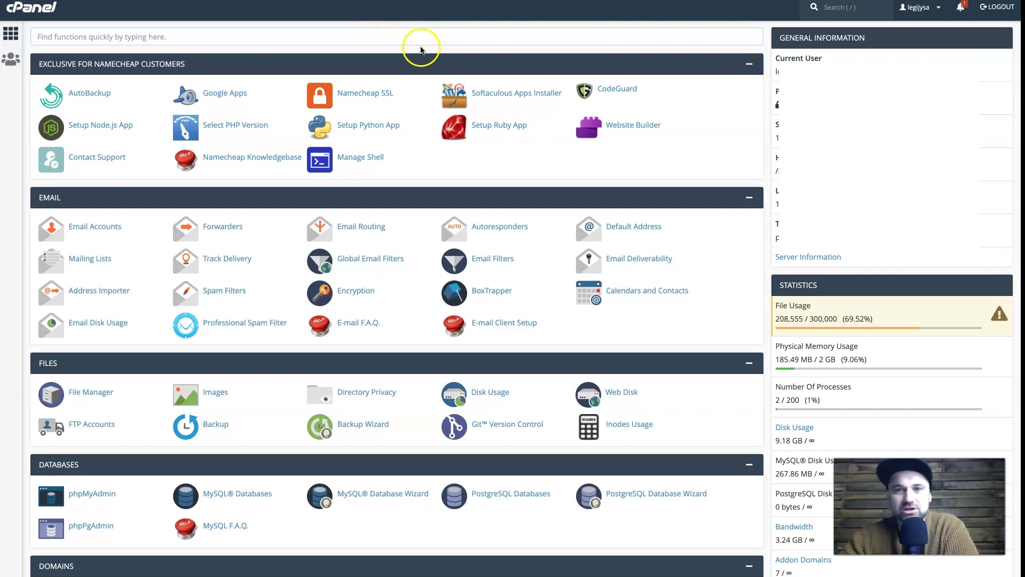
scroll(426, 55, "down", 3)
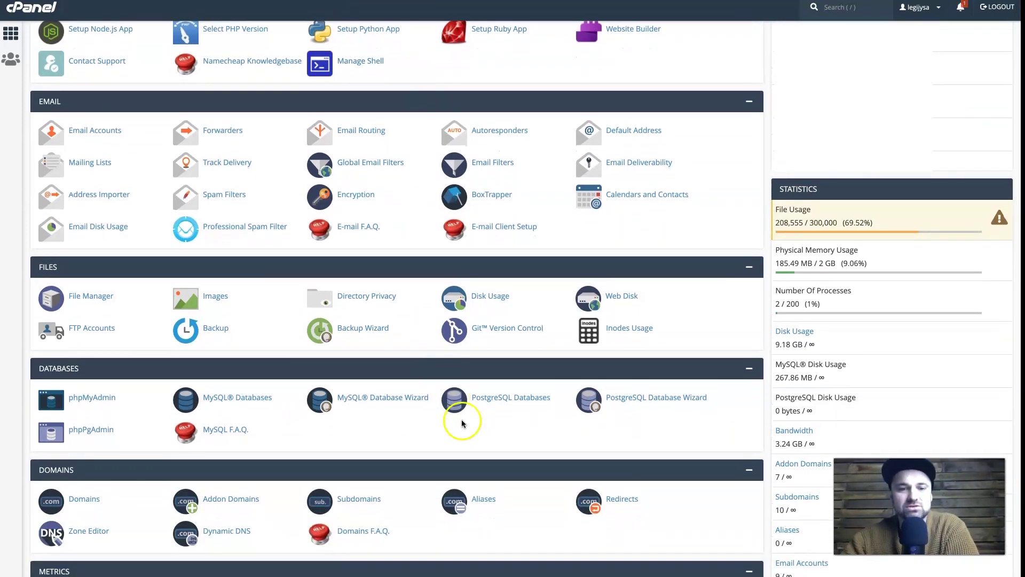
left_click(219, 506)
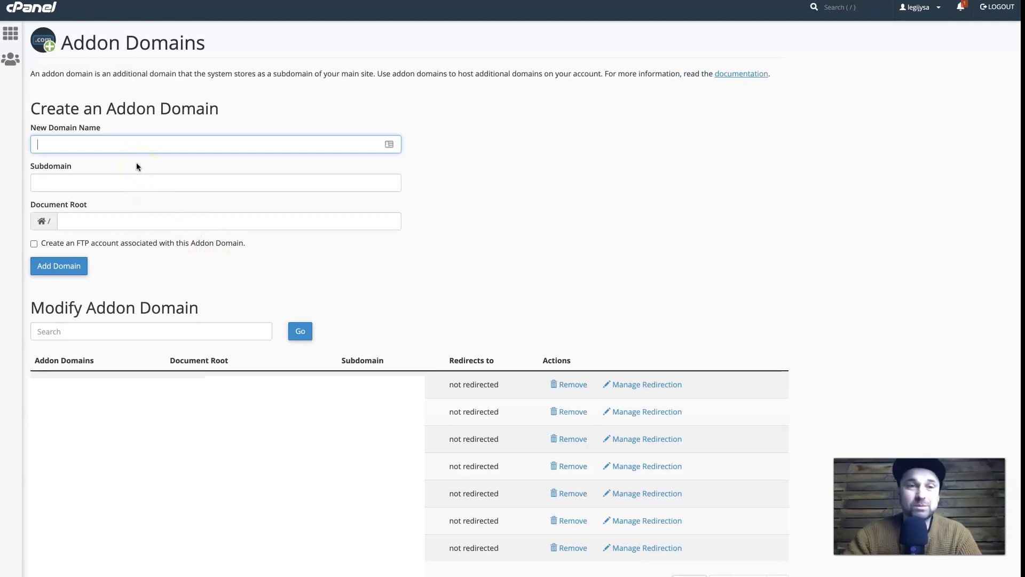
Step: Create funnelsociety.co as an addon domain and return to the cPanel home page
type("funn")
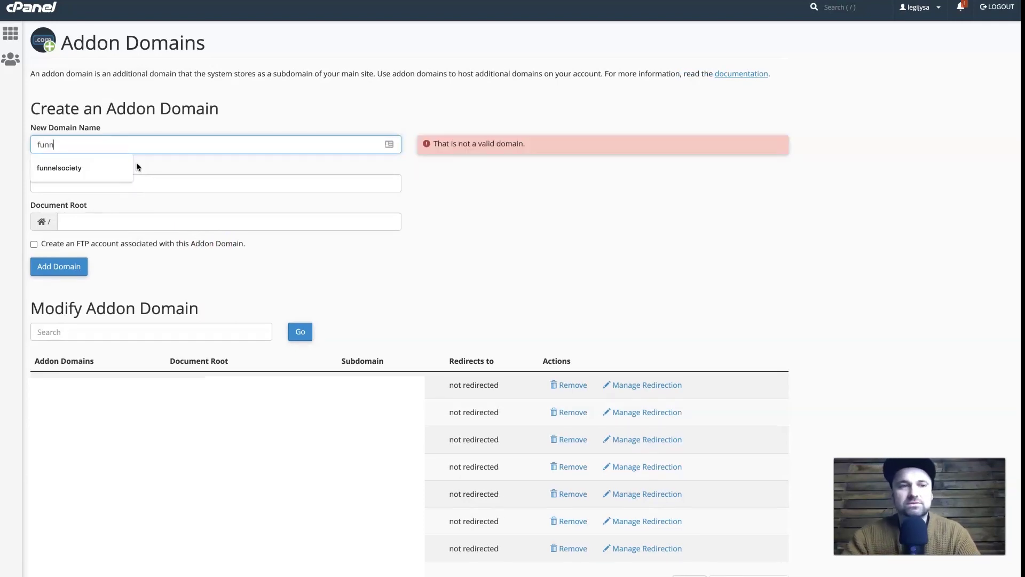
type("elsociety.co")
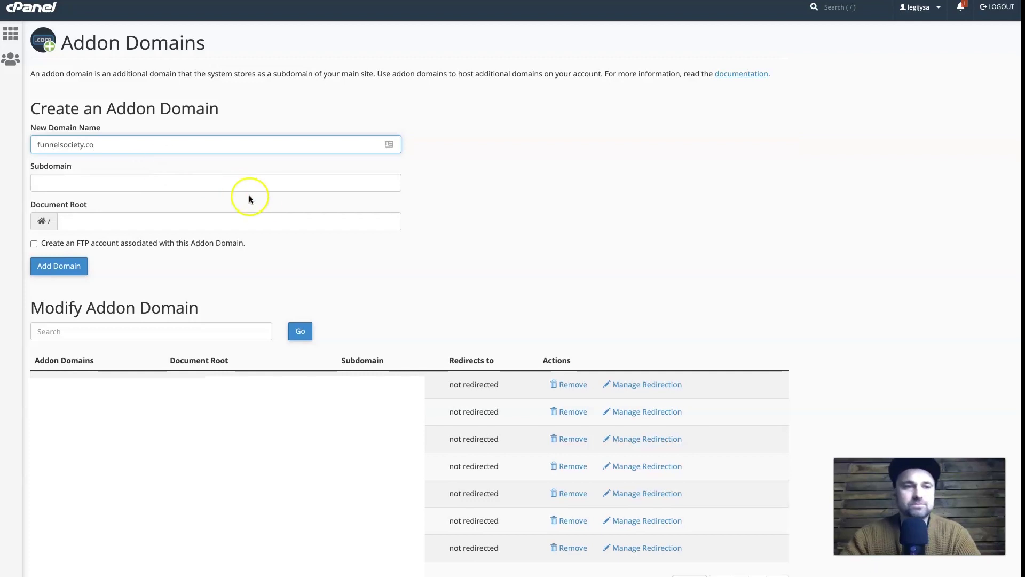
left_click(261, 248)
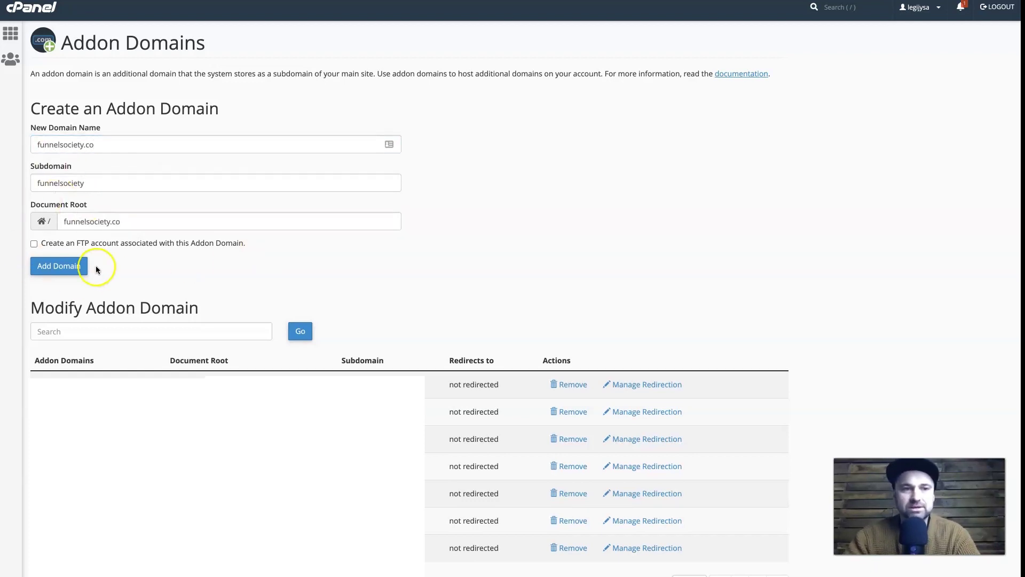
left_click(65, 265)
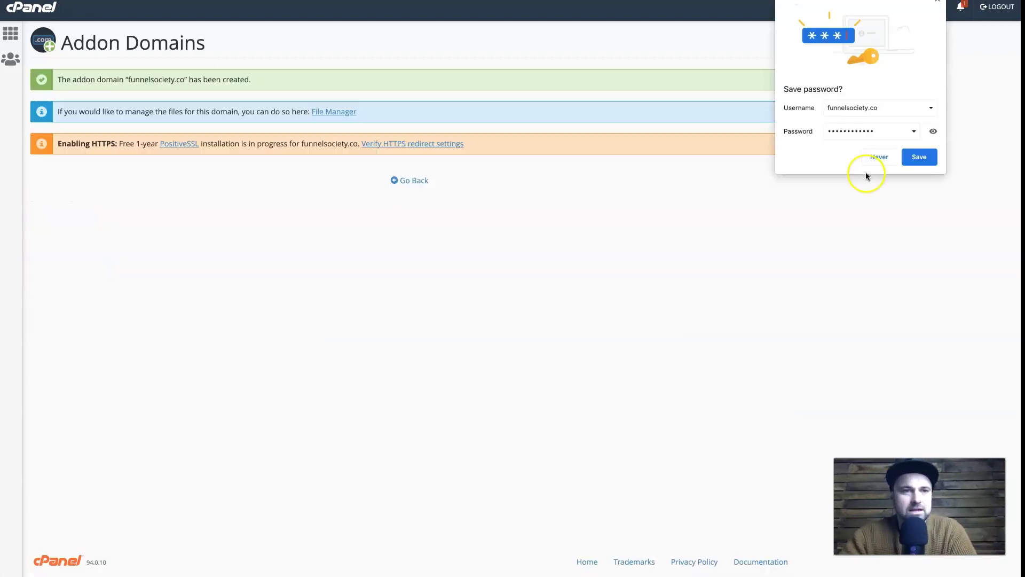
left_click(884, 155)
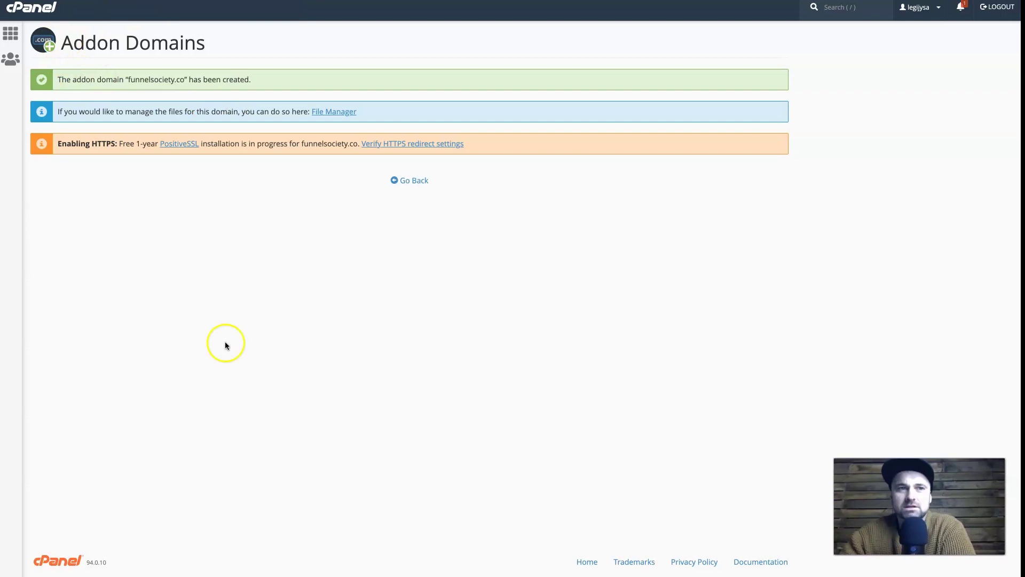
left_click(51, 19)
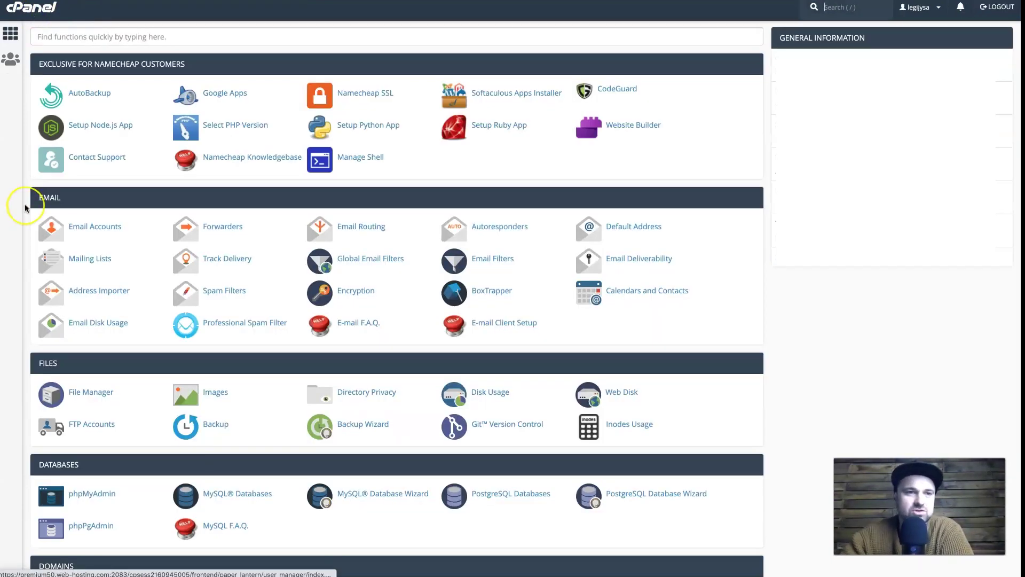
Step: Open WordPress from the Softaculous Apps Installer section of cPanel
scroll(28, 207, "down", 15)
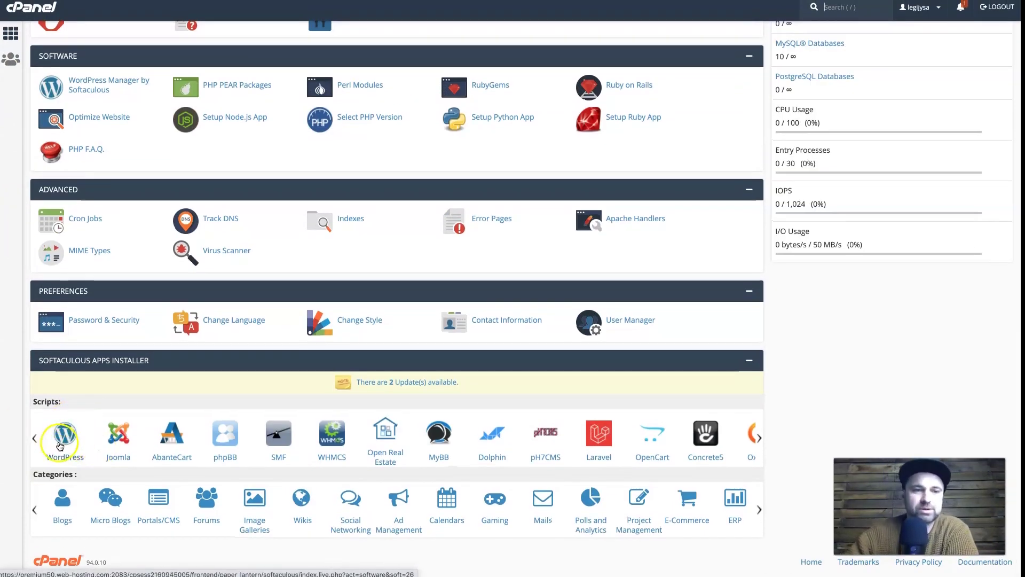
left_click(60, 446)
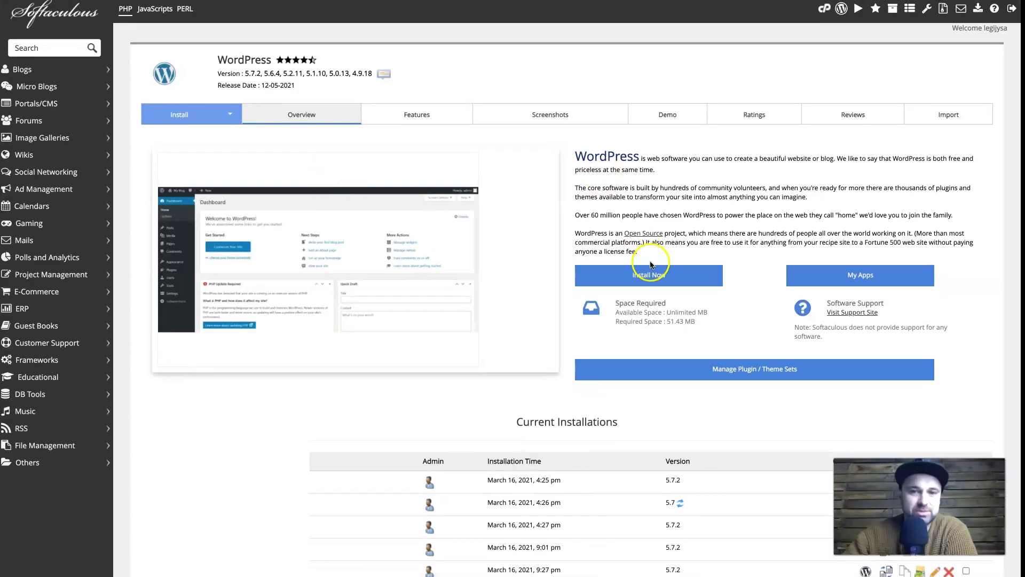
Step: Start a WordPress install on funnelsociety.co named 'Funnel Scene', described 'Sales Funnels and Website Community'
left_click(649, 274)
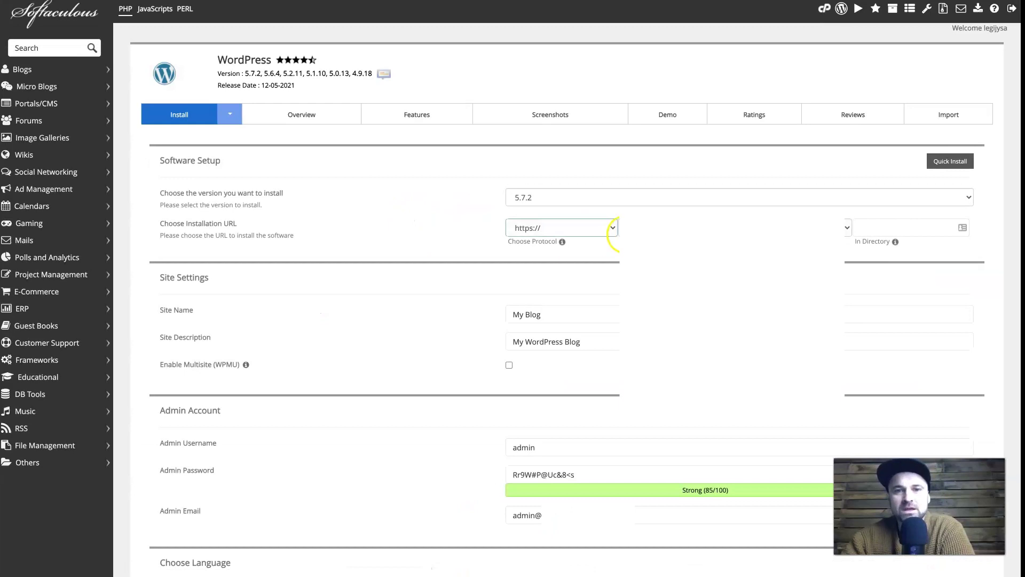
left_click(847, 227)
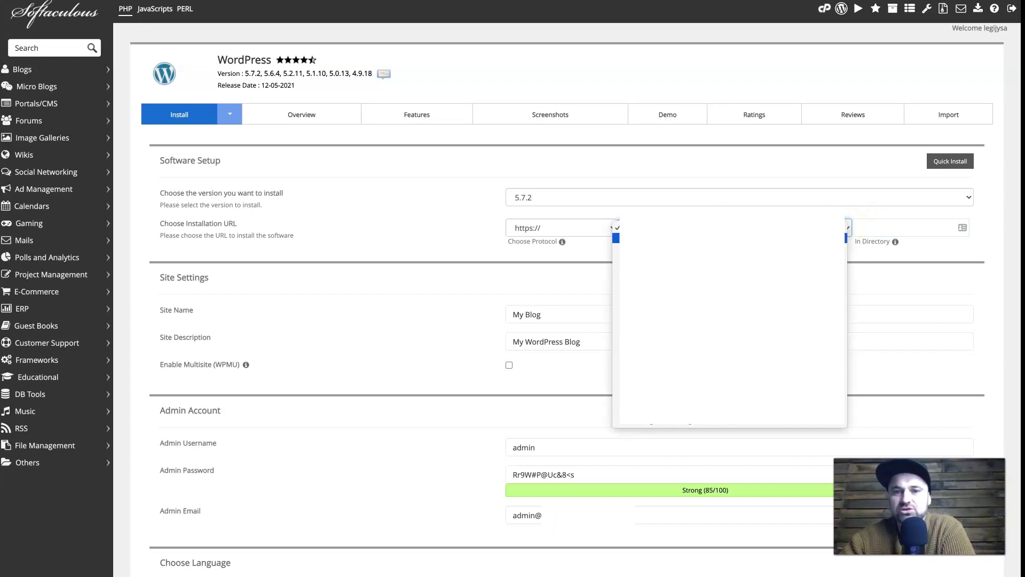
left_click(714, 227)
left_click(922, 225)
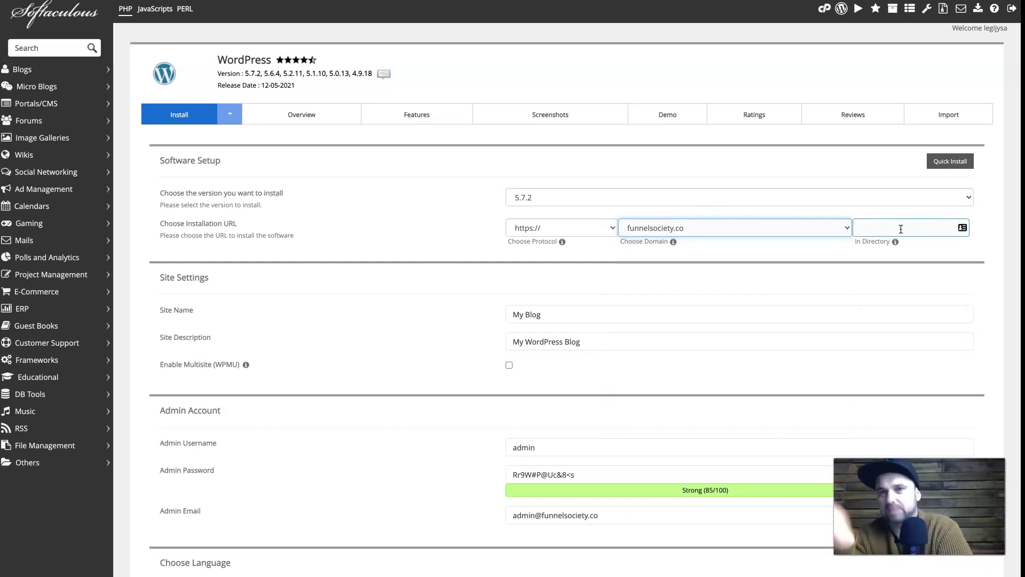
left_click(674, 311)
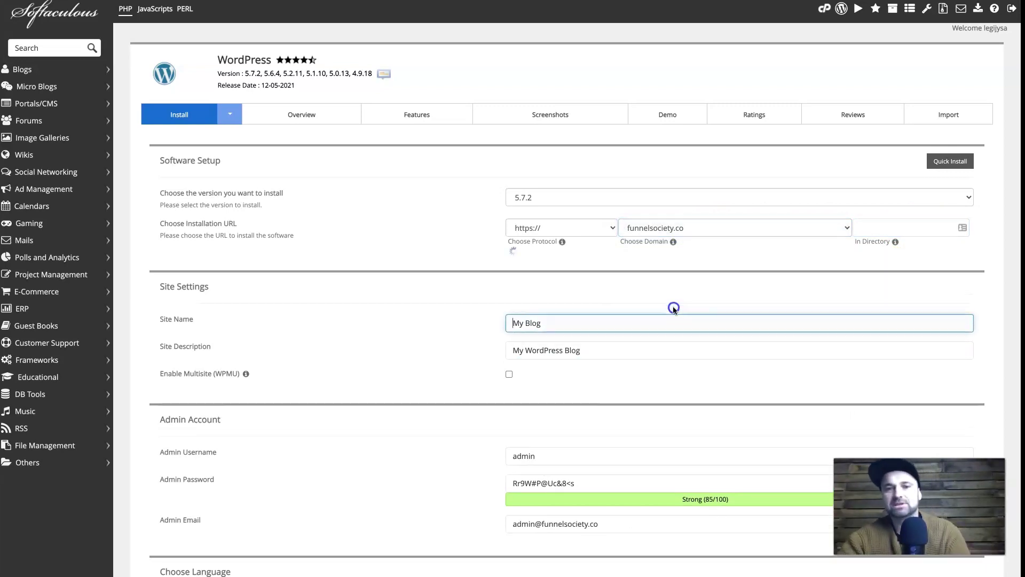
triple_click(596, 335)
type("Funne")
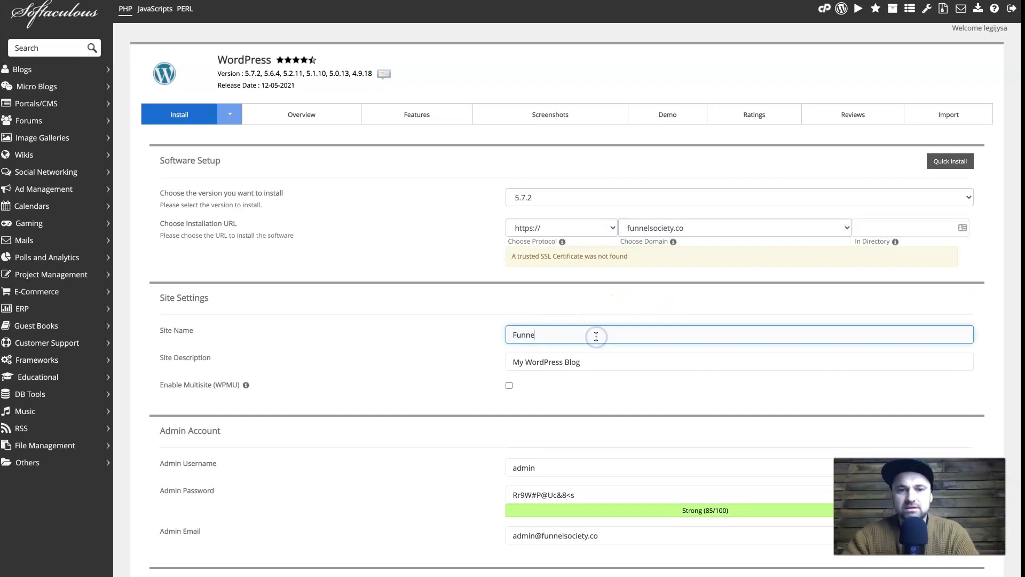
type("l Scene")
triple_click(569, 363)
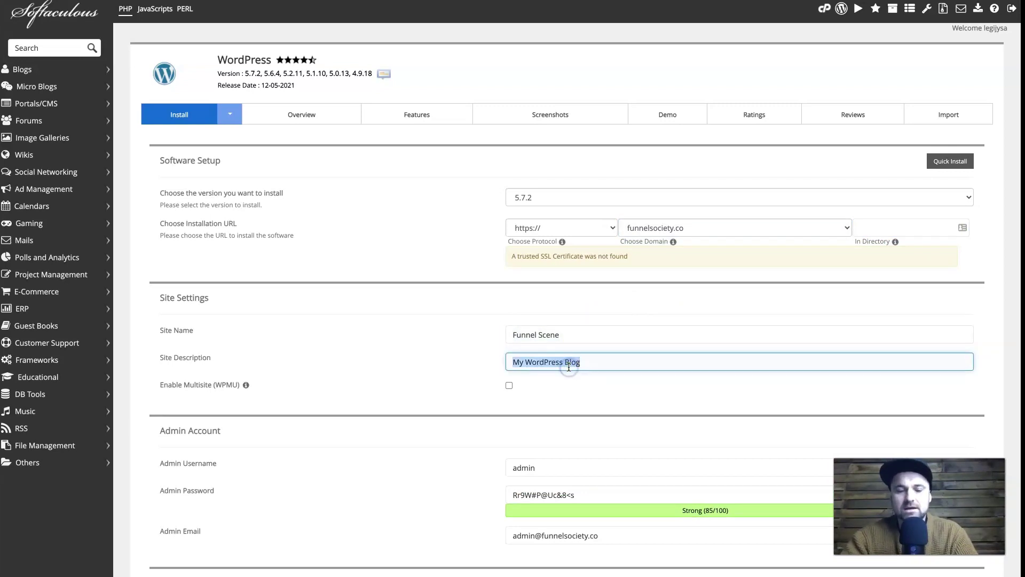
type("S")
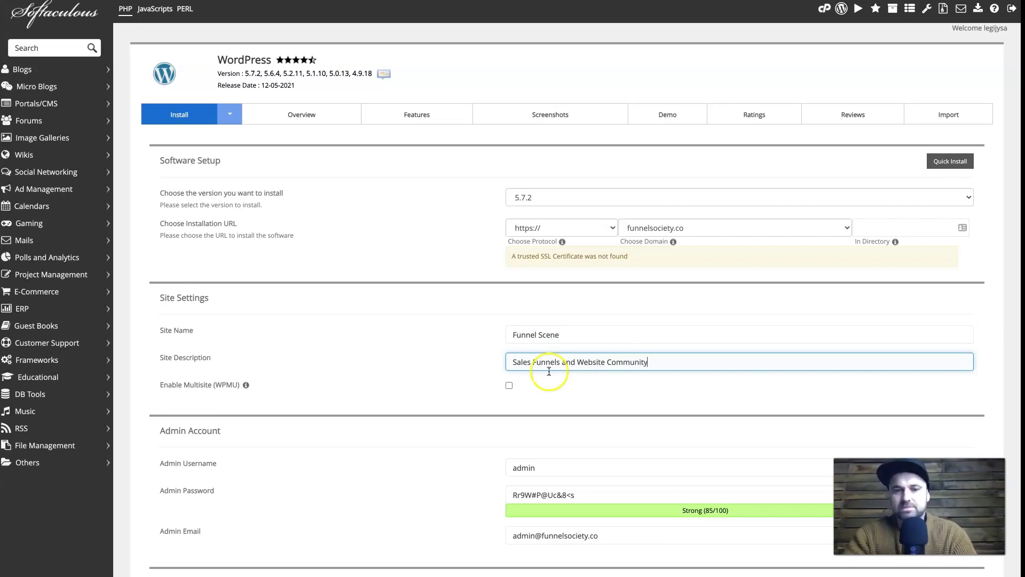
Step: Review the admin username, password and email, then run the WordPress installation
triple_click(572, 468)
type("ad")
scroll(468, 443, "down", 2)
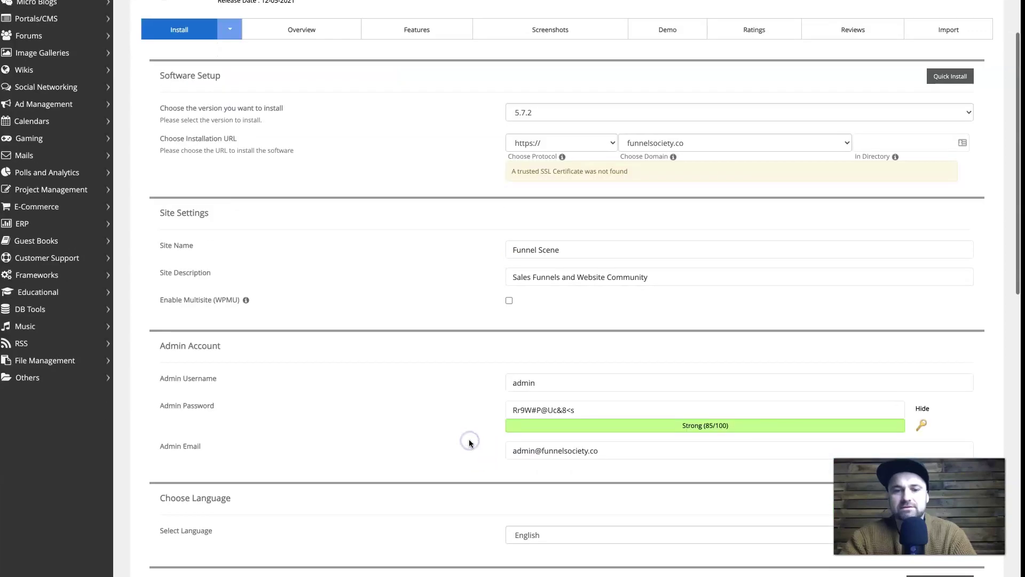
triple_click(588, 390)
left_click(586, 431)
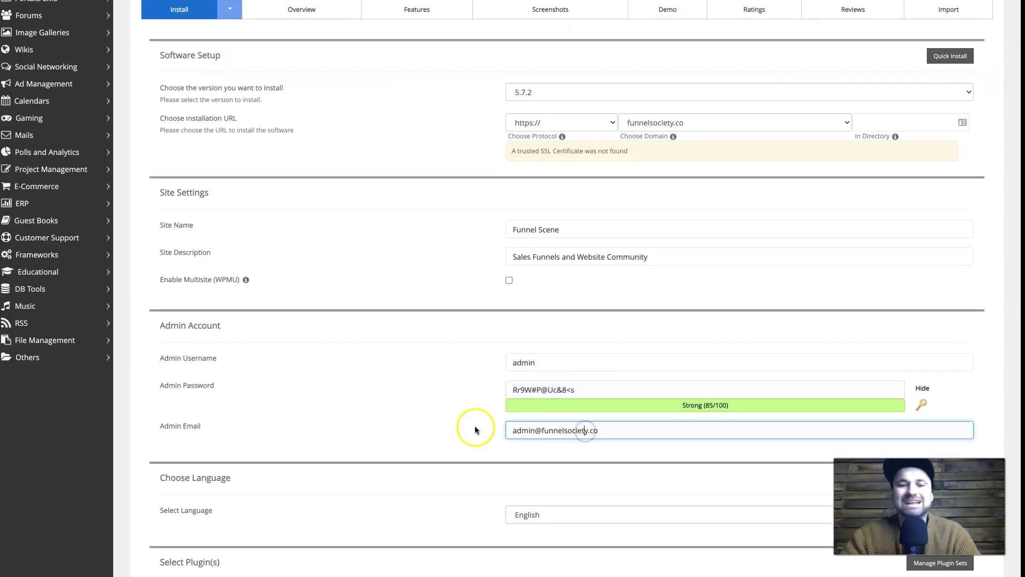
scroll(453, 425, "down", 4)
scroll(454, 428, "down", 7)
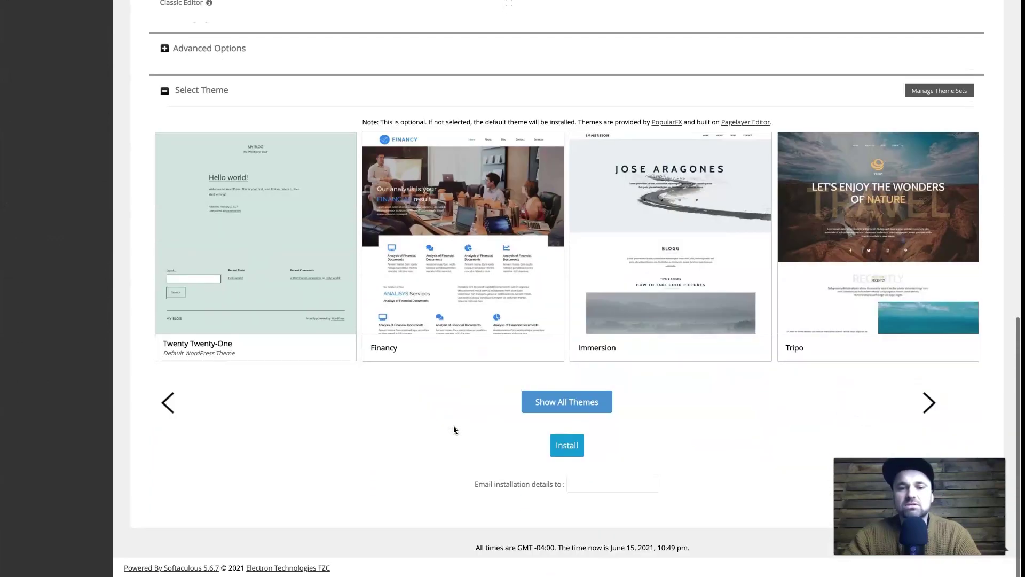
left_click(578, 450)
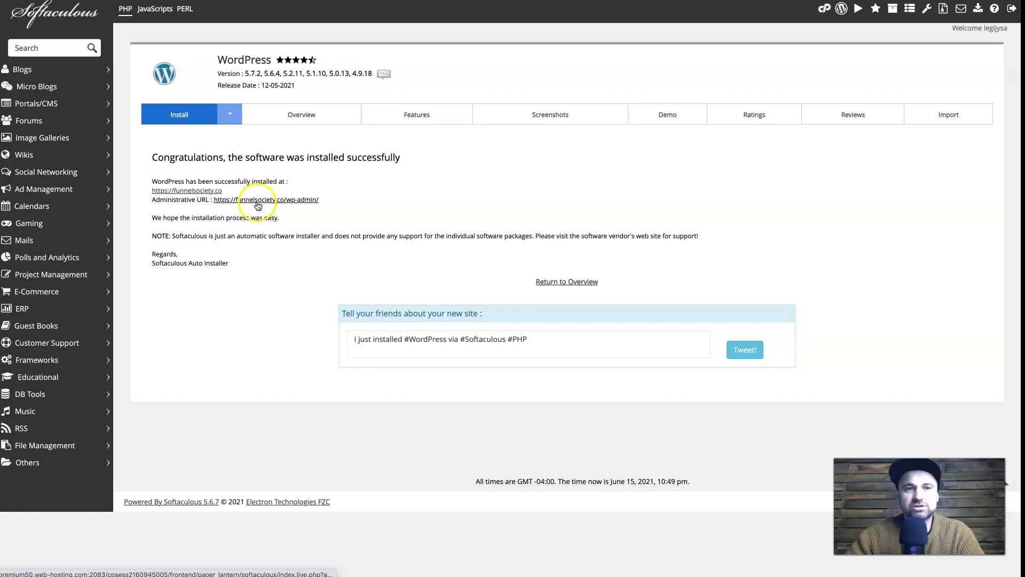
Step: Follow the Administrative URL link to load the new funnelsociety.co WordPress admin area
left_click(258, 200)
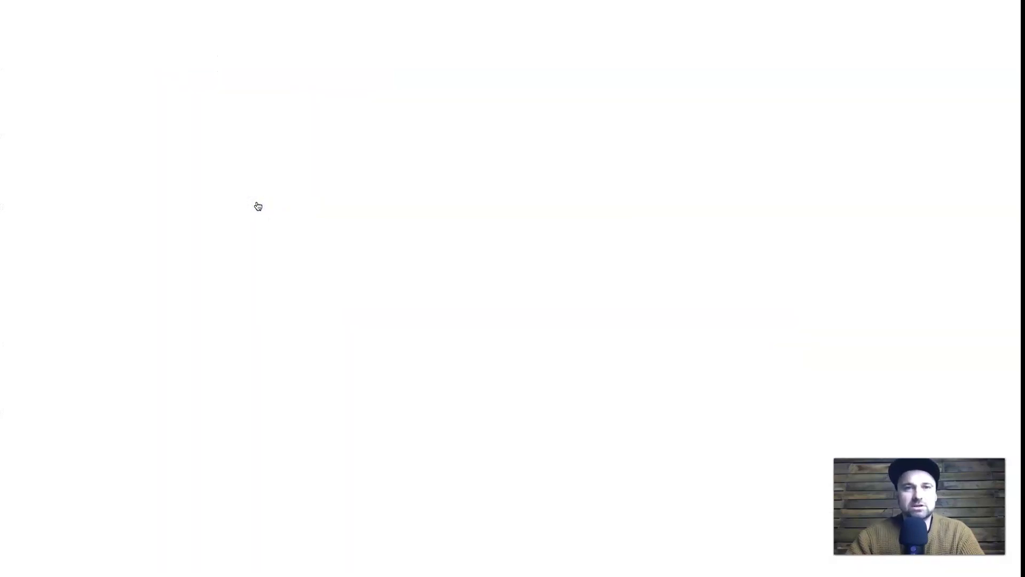
Step: Get past the certificate warning via Advanced and 'Proceed to funnelsociety.co (unsafe)' to the Funnel Scene dashboard
left_click(372, 313)
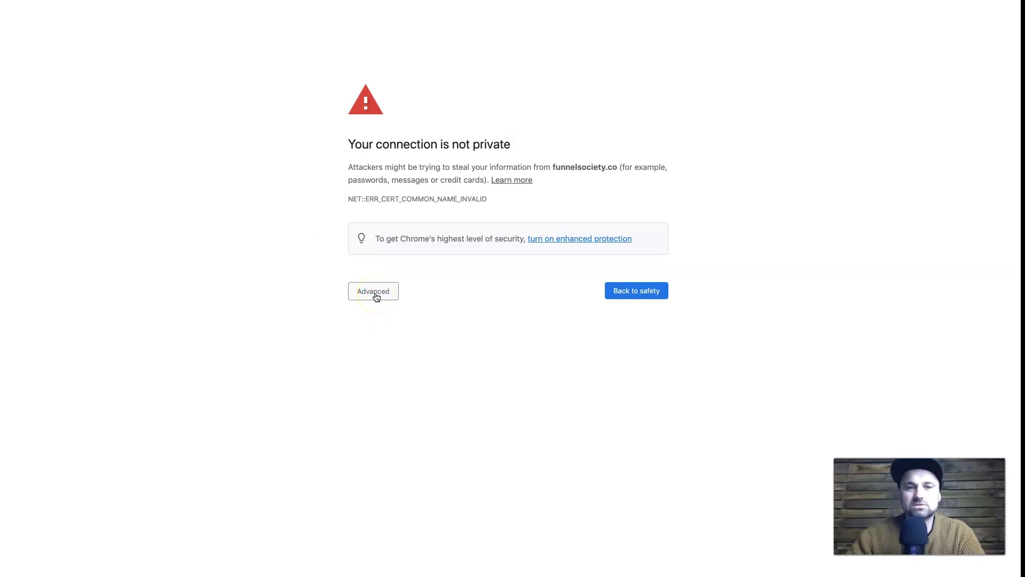
left_click(376, 297)
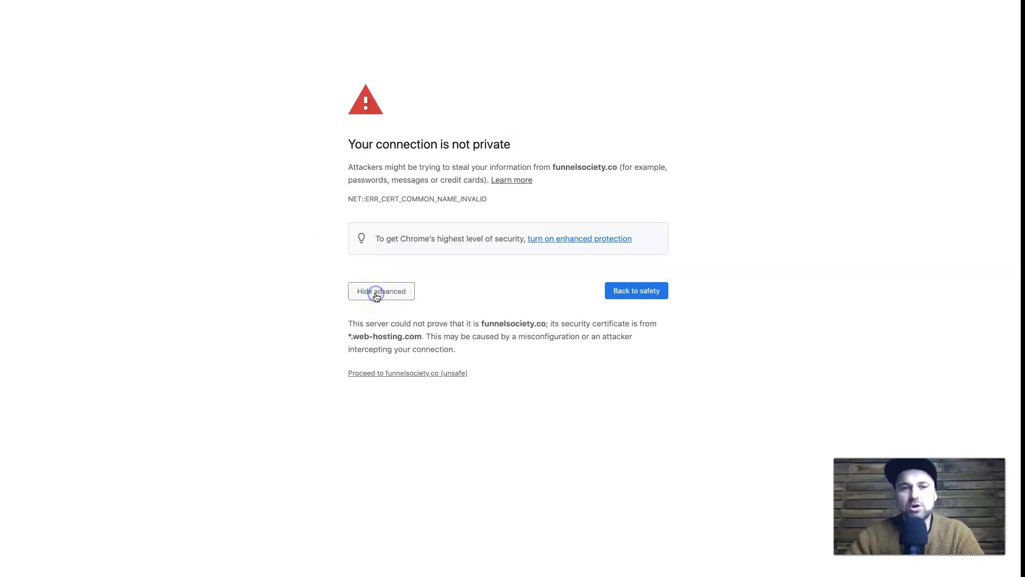
left_click(397, 374)
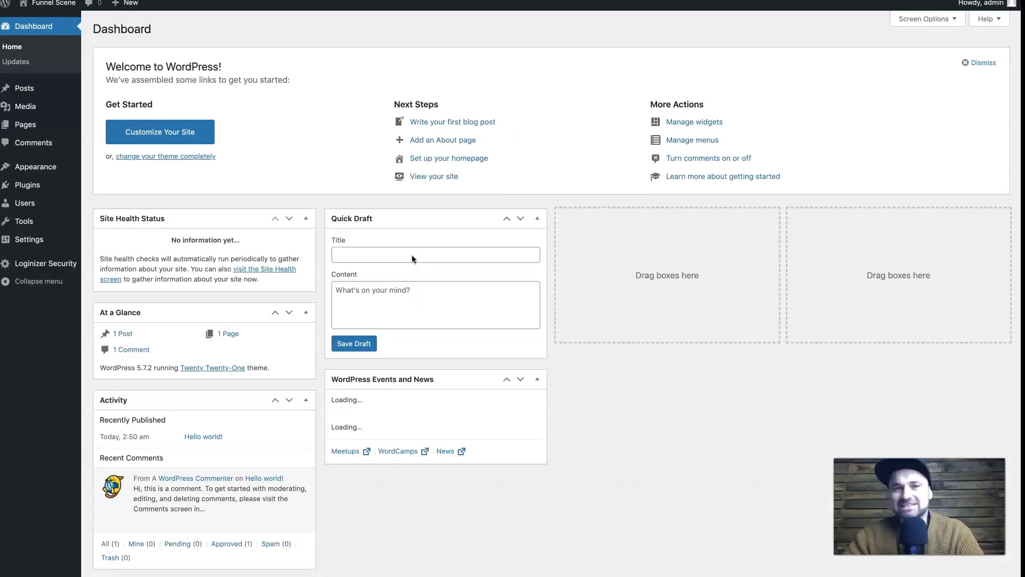
left_click(260, 198)
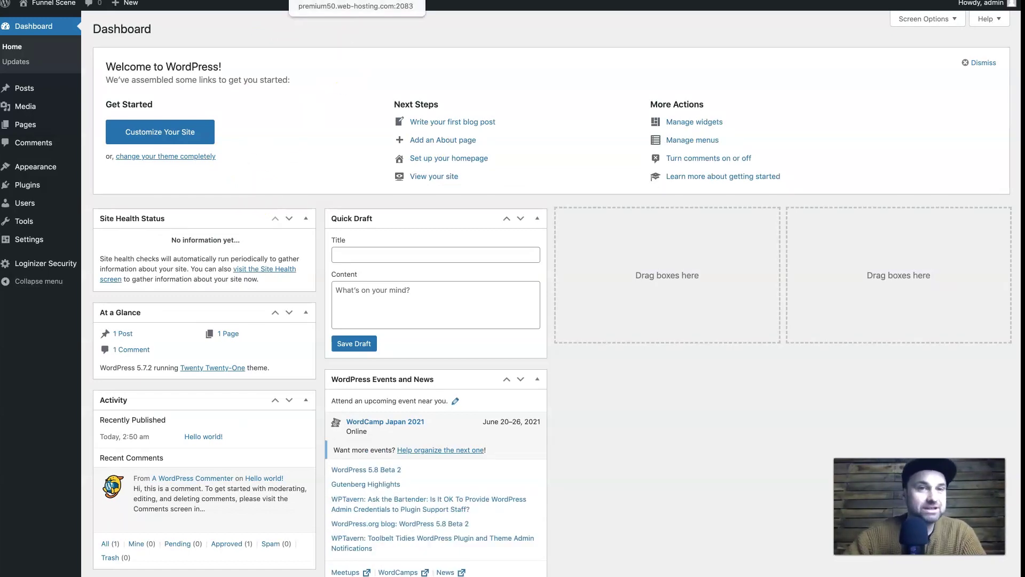
Step: View the Funnel Scene front page with its Hello world! post, then go back to cPanel home
left_click(412, 112)
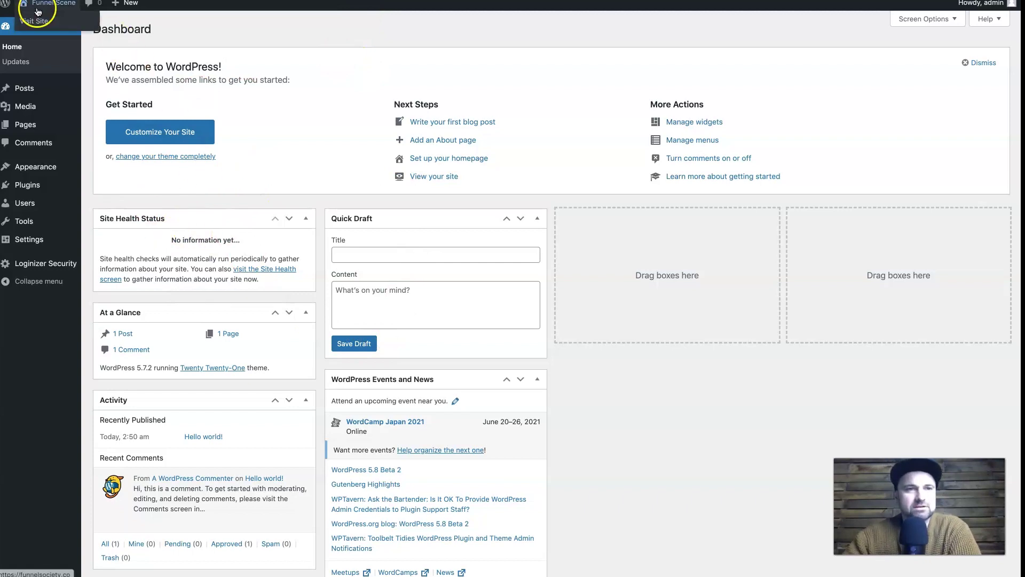
left_click(35, 22)
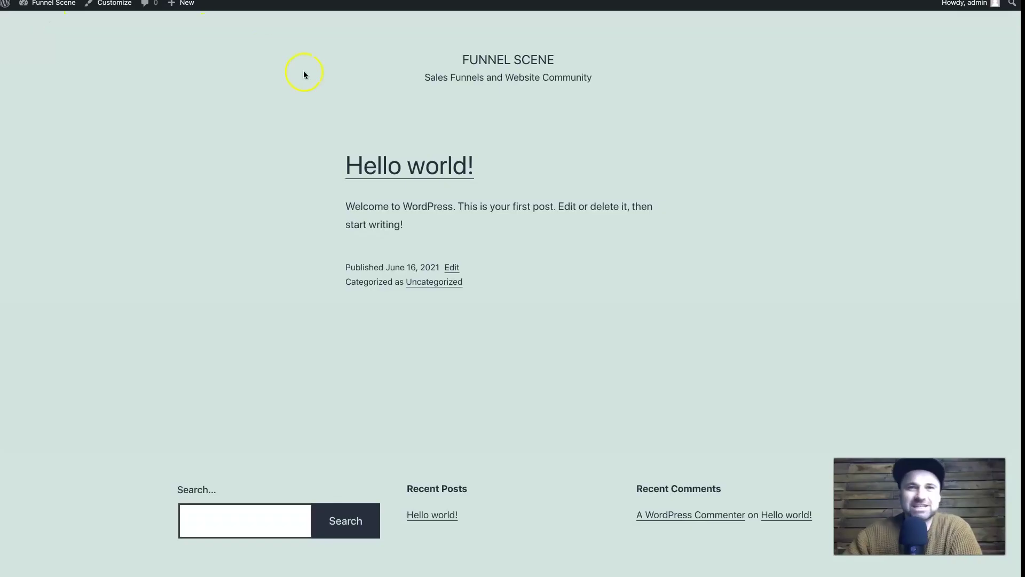
right_click(246, 214)
left_click(258, 219)
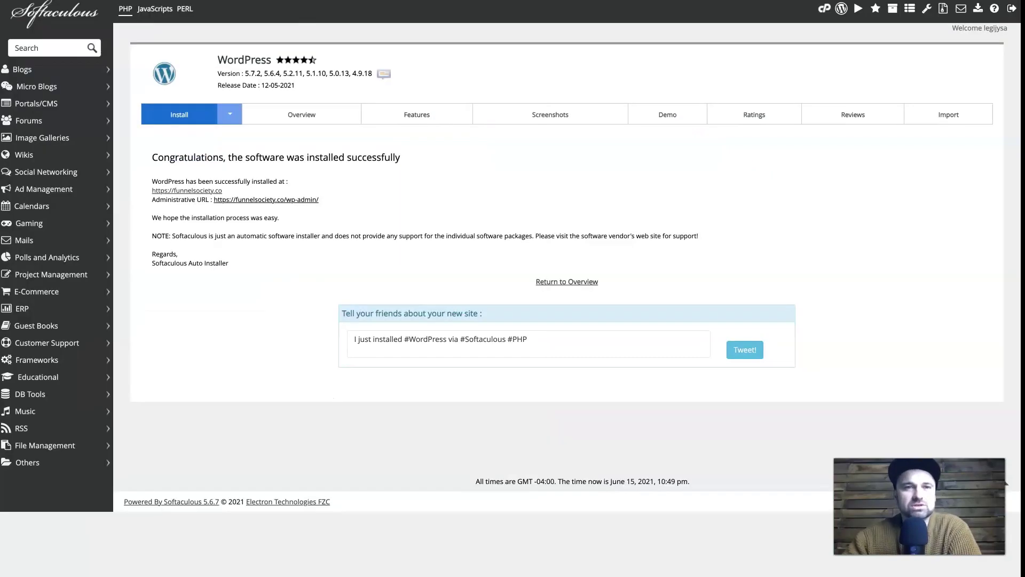
right_click(168, 30)
left_click(184, 36)
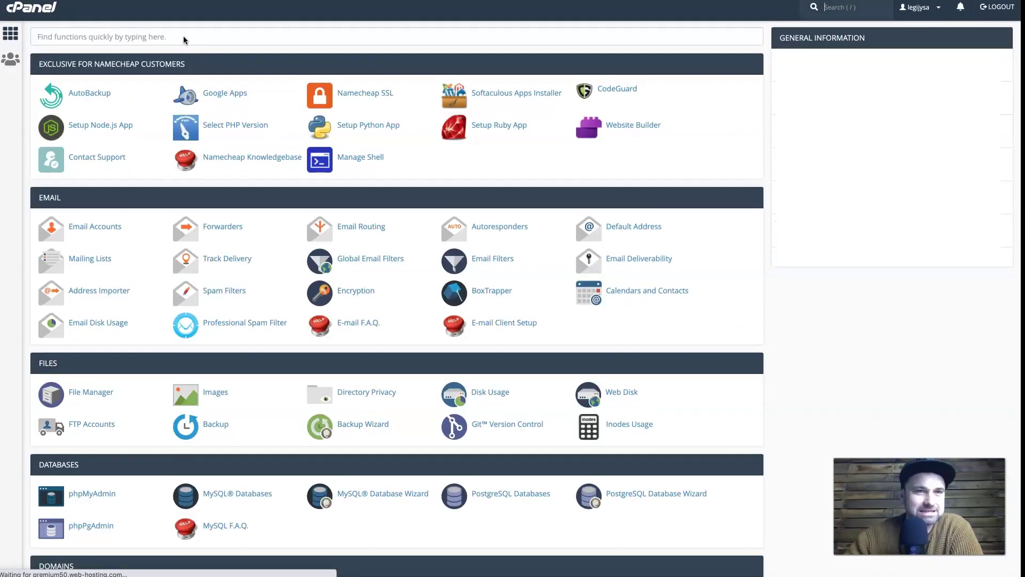
Step: Open Email Accounts from the cPanel Email section to list the ten existing mailboxes
left_click(177, 39)
left_click(88, 229)
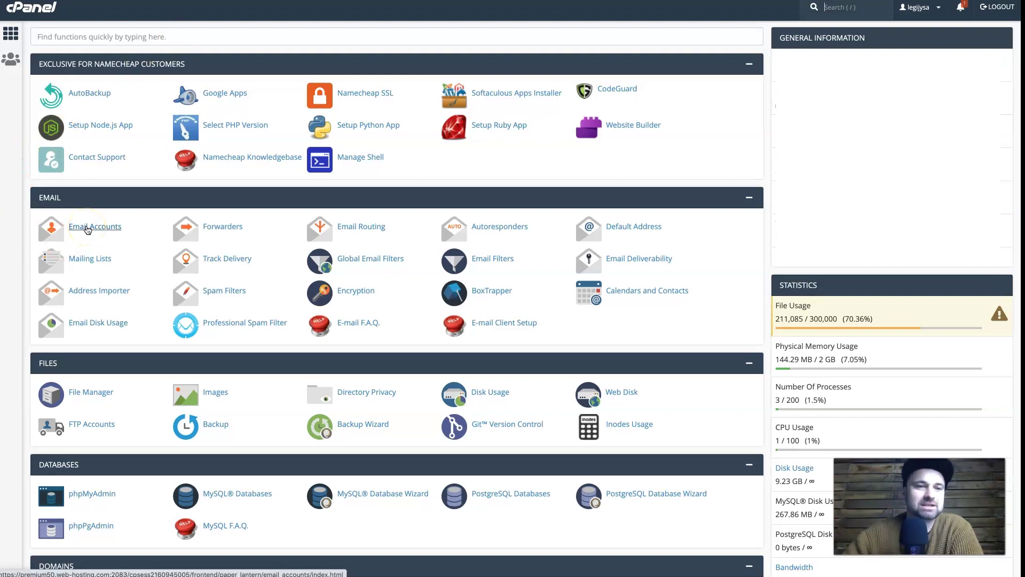
left_click(99, 231)
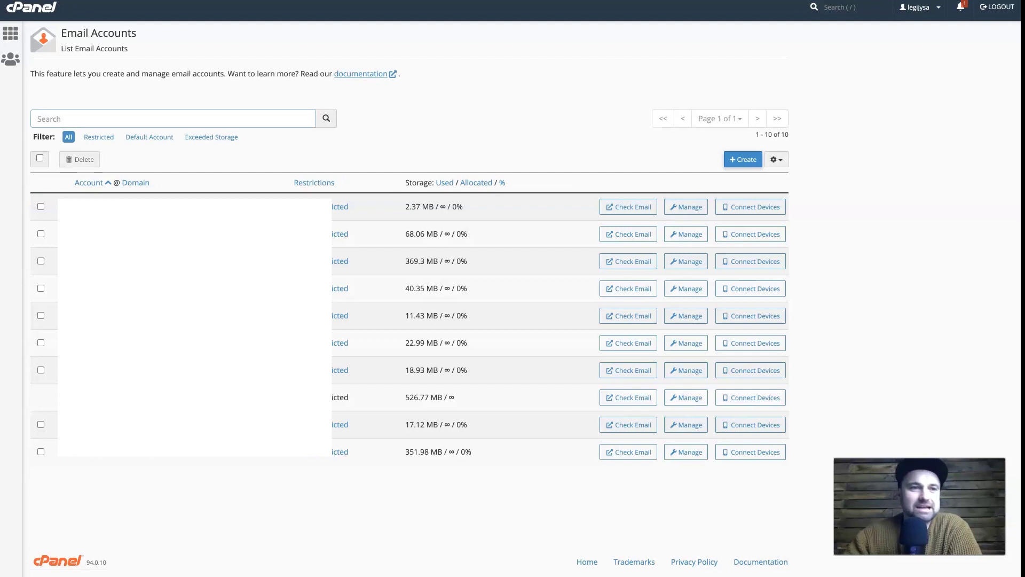
left_click(744, 159)
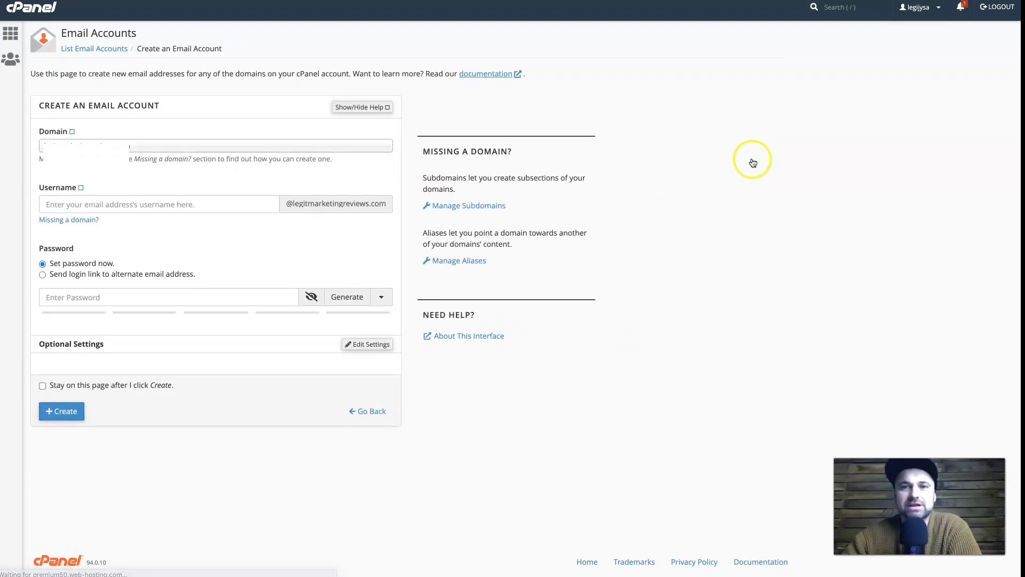
left_click(245, 146)
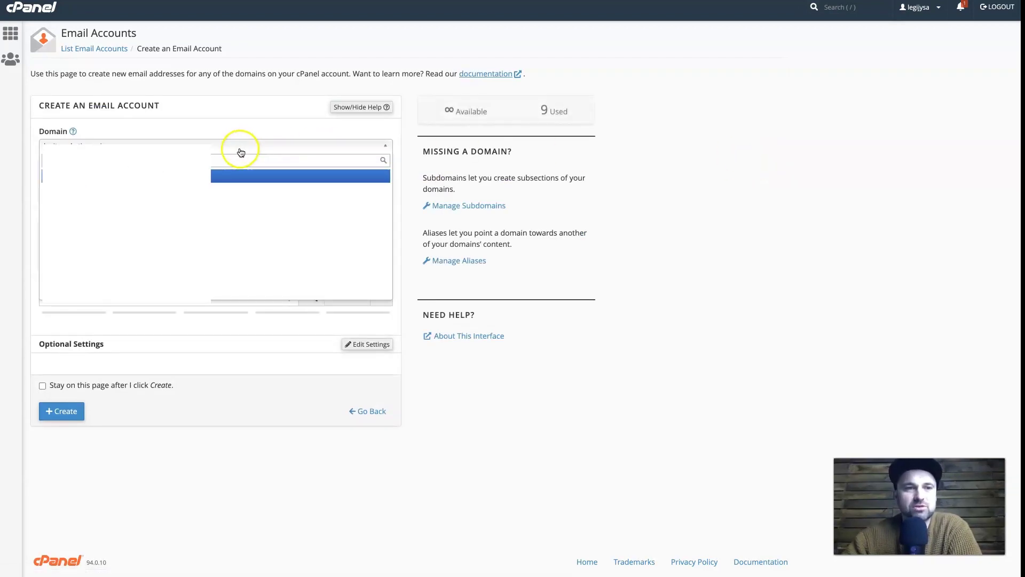
scroll(214, 229, "down", 2)
scroll(213, 233, "down", 3)
left_click(213, 233)
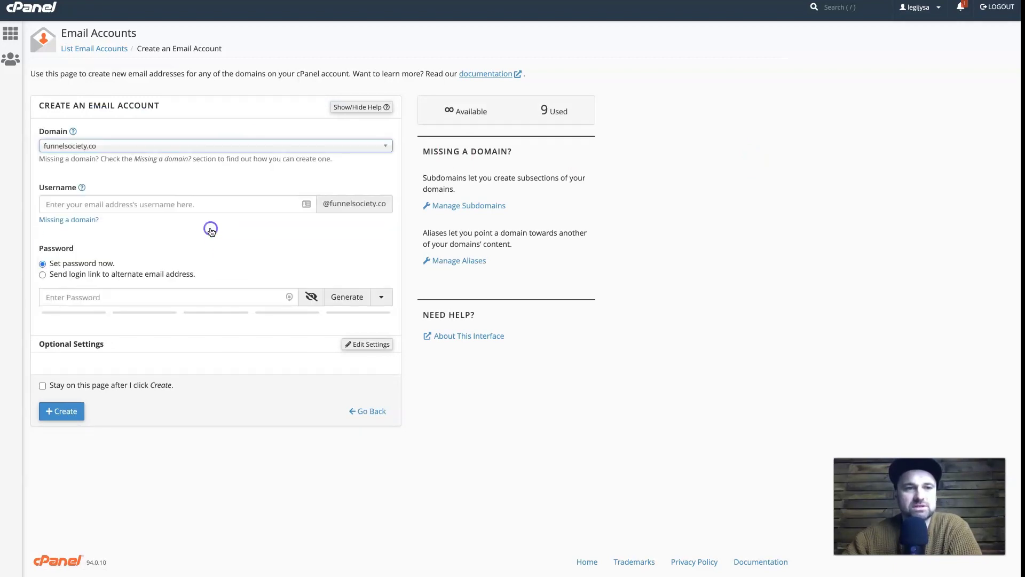
left_click(139, 202)
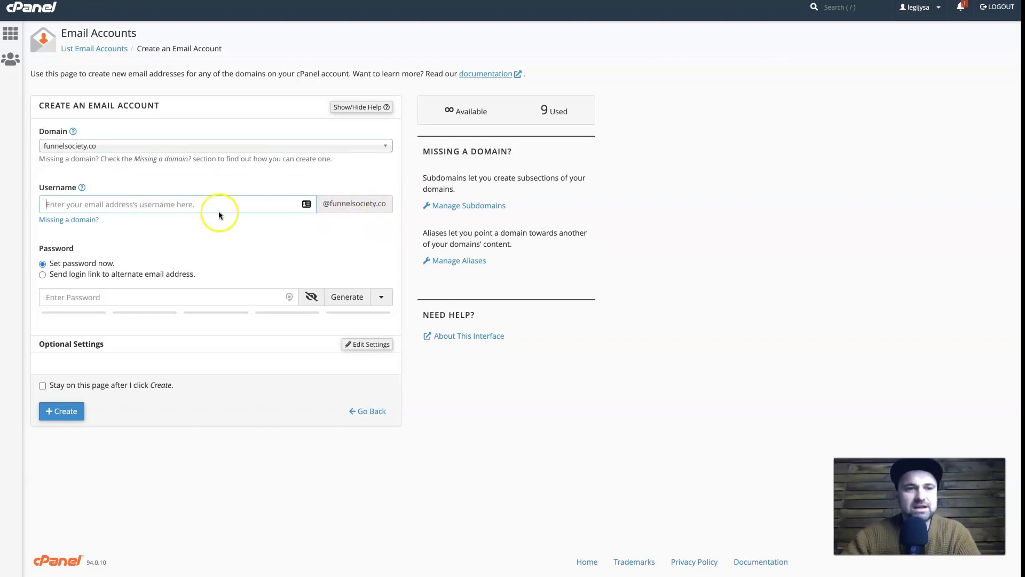
left_click(167, 289)
type("••••••••••••")
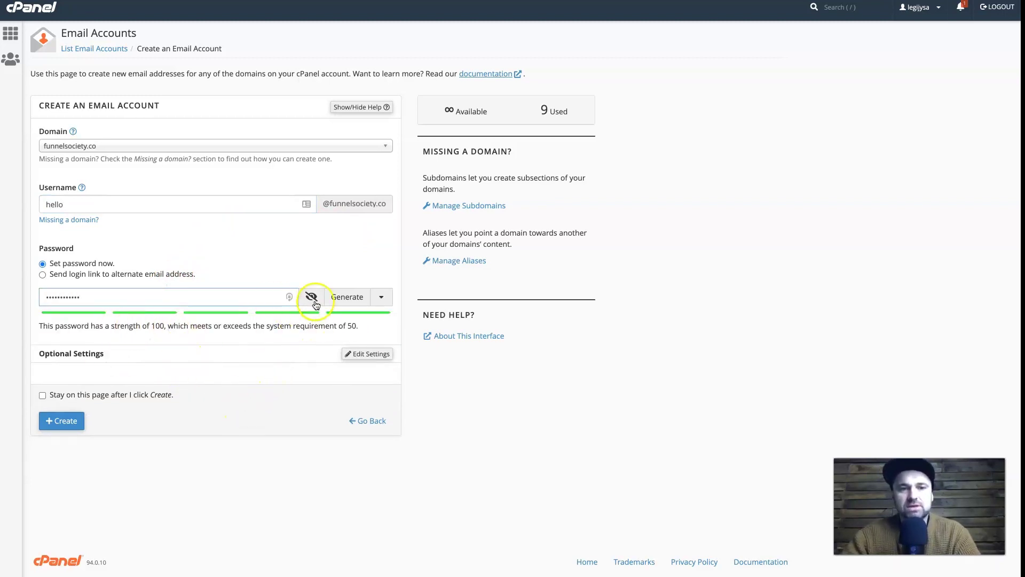
left_click(264, 332)
left_click(65, 422)
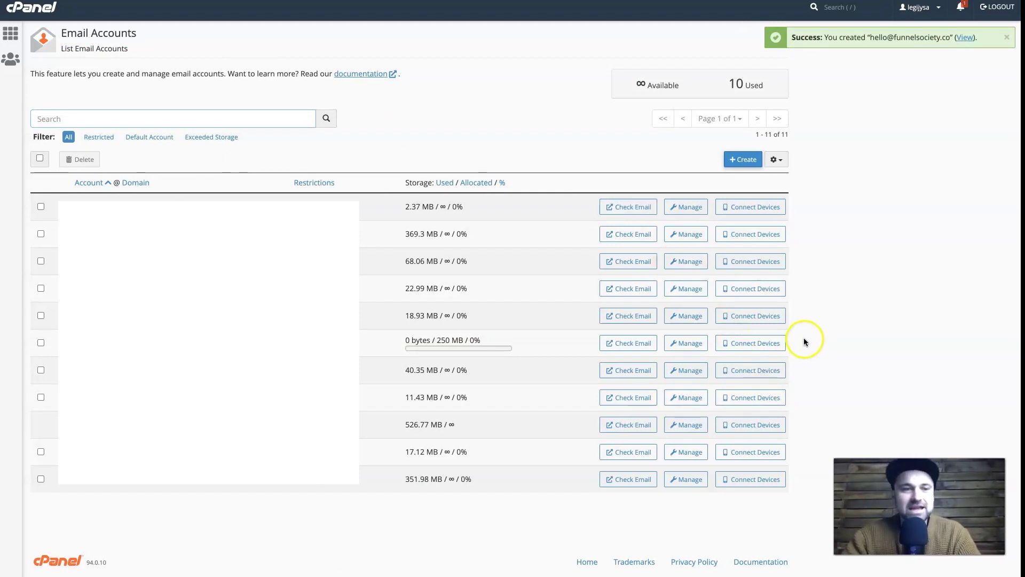
left_click(763, 343)
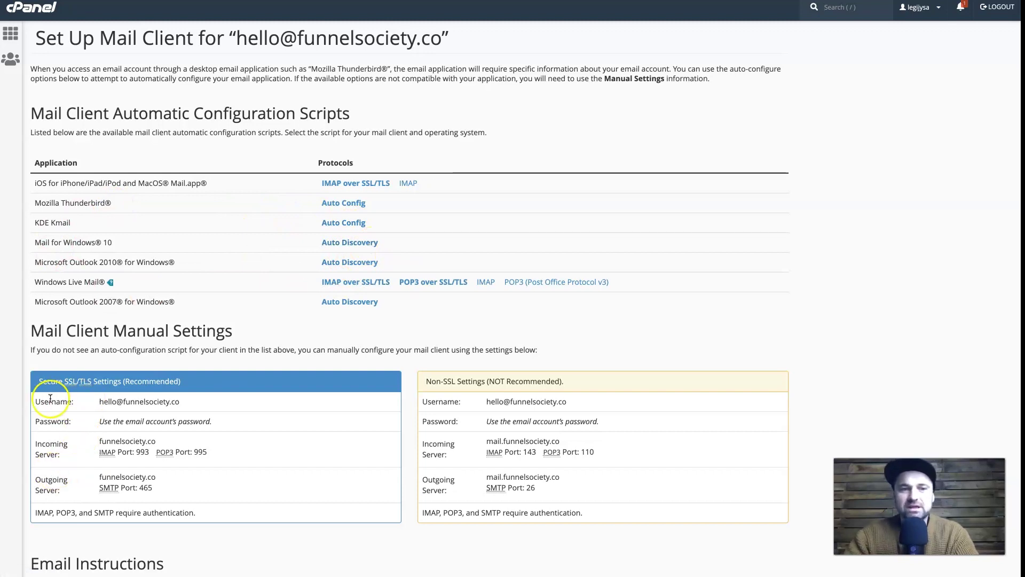
Step: Highlight the secure mail server settings, then return to the cPanel home dashboard
left_click_drag(34, 398, 269, 517)
left_click(269, 517)
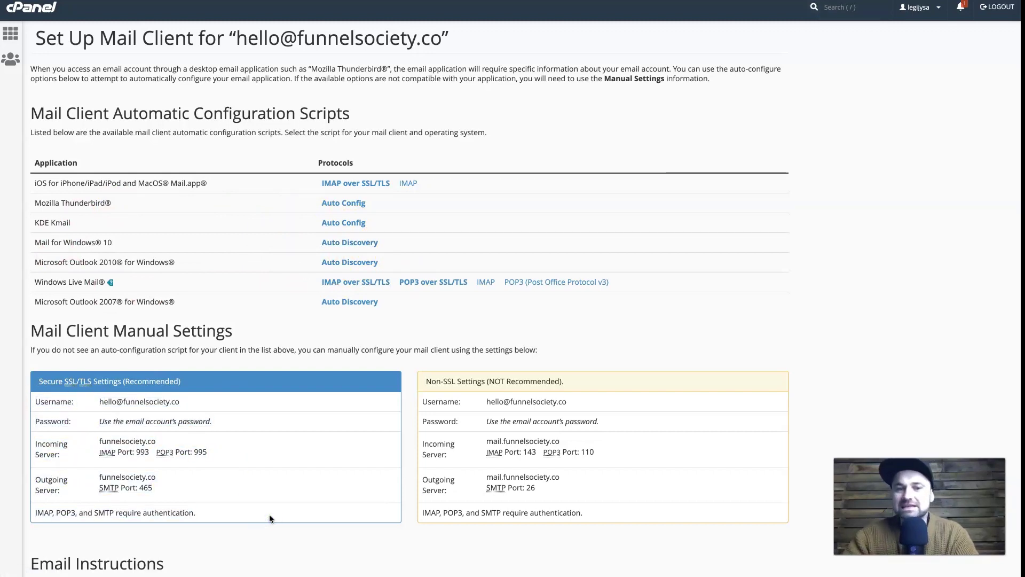
left_click(22, 19)
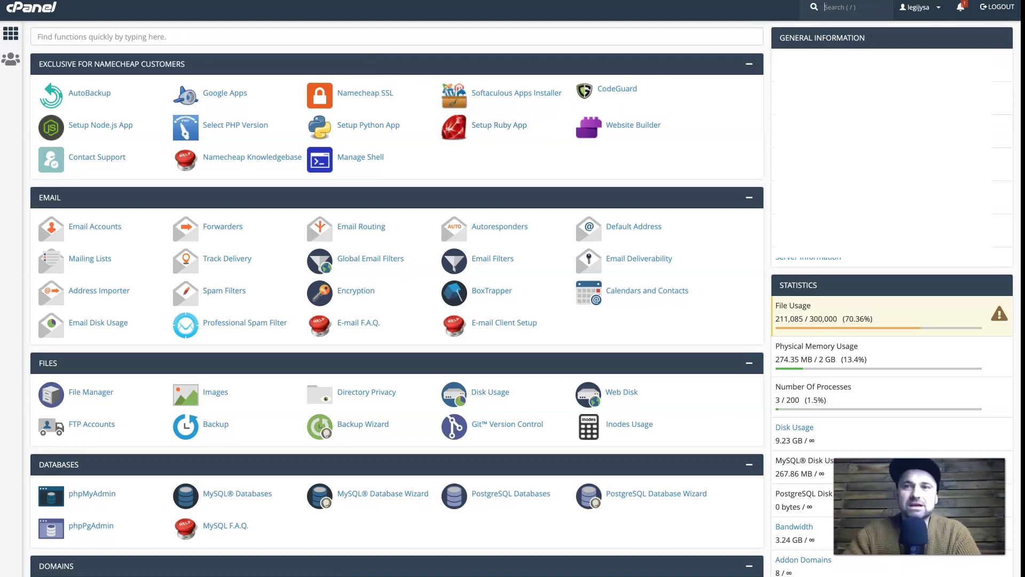
left_click(1015, 2)
left_click(938, 41)
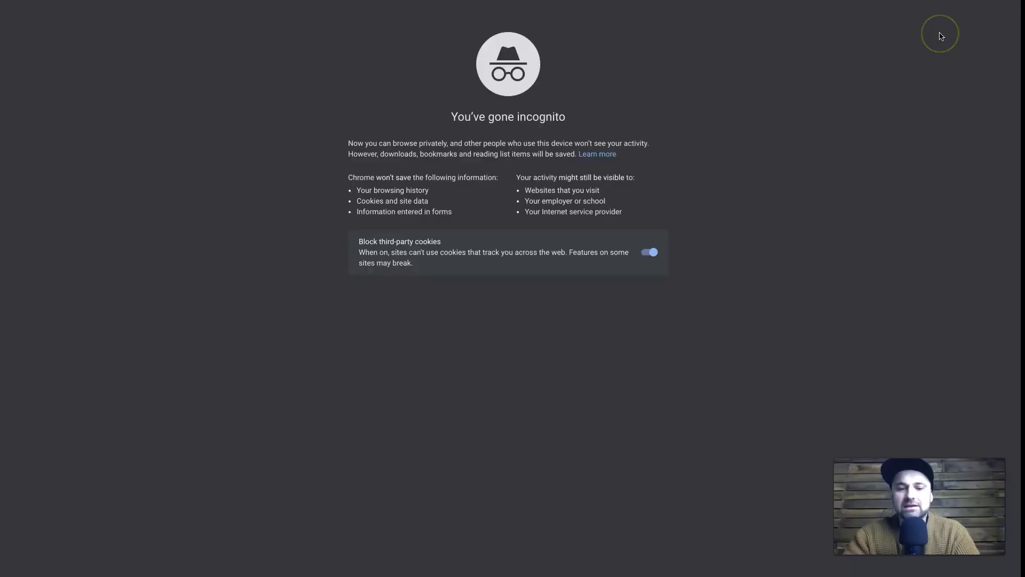
type("https://funnelsociet")
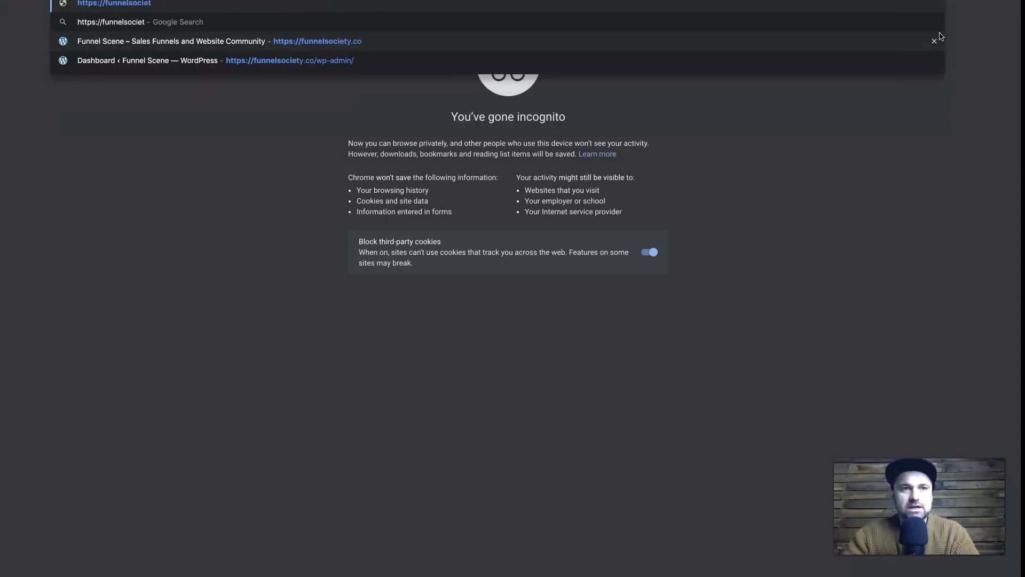
type("y.co")
key("Return")
left_click(838, 18)
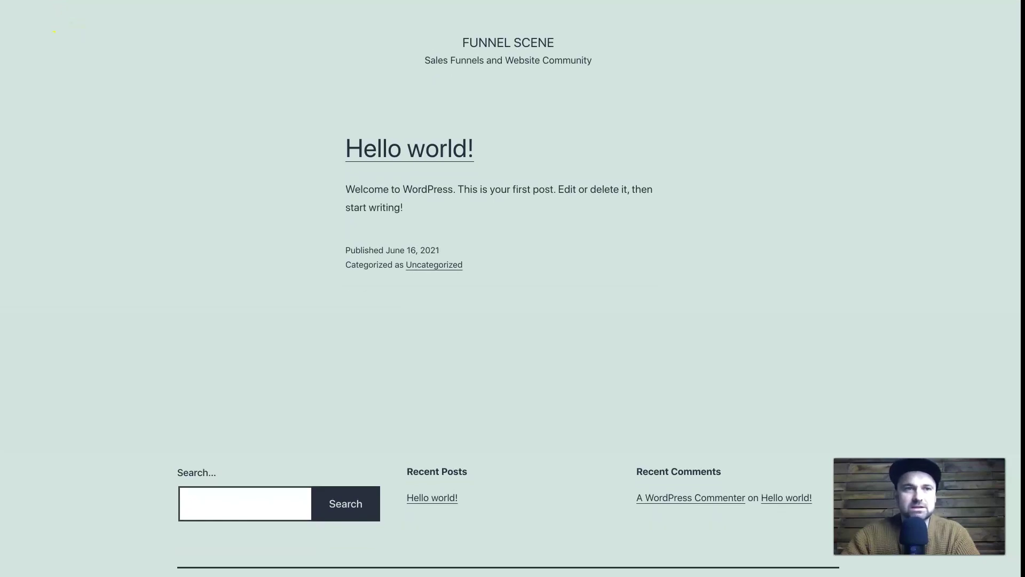
Step: Open GTmetrix in another private window and paste the site URL into its test field
key("super+shift+n")
type("gtmt")
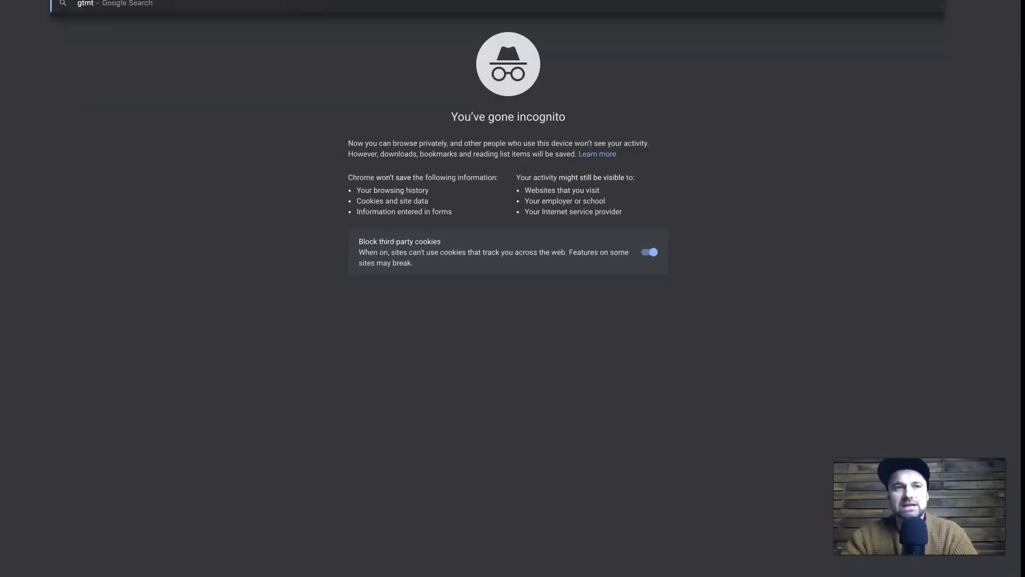
type("rix")
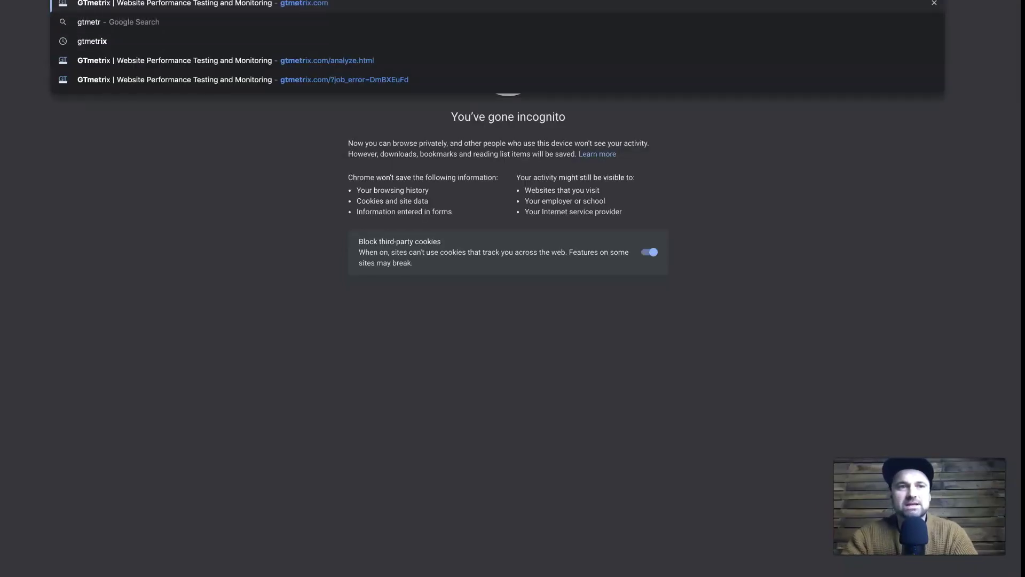
key("Return")
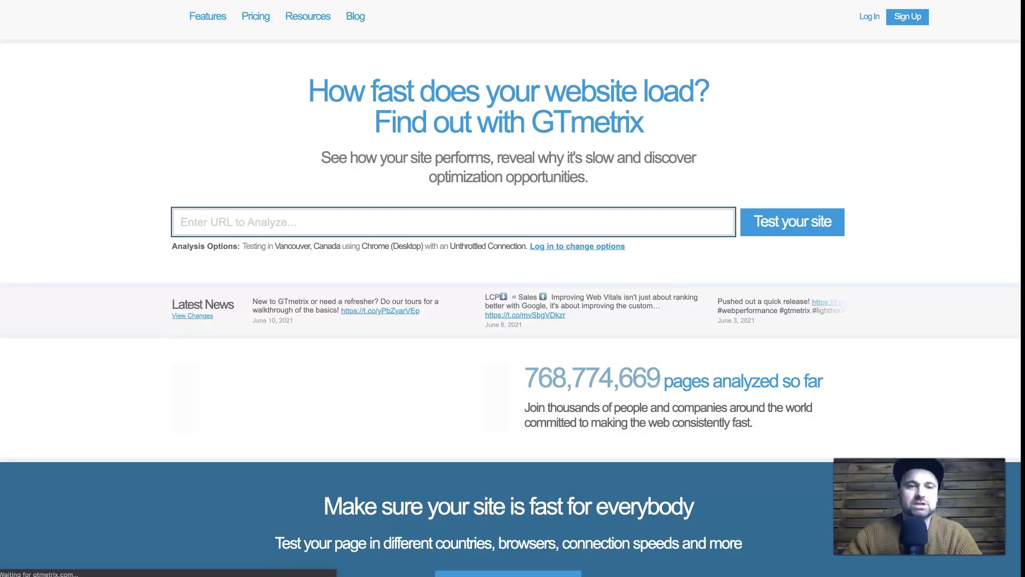
type("https://funnelsociety.co/")
Step: Run the GTmetrix test for funnelsociety.co and review the grade A report and 613ms fully loaded time
left_click(767, 220)
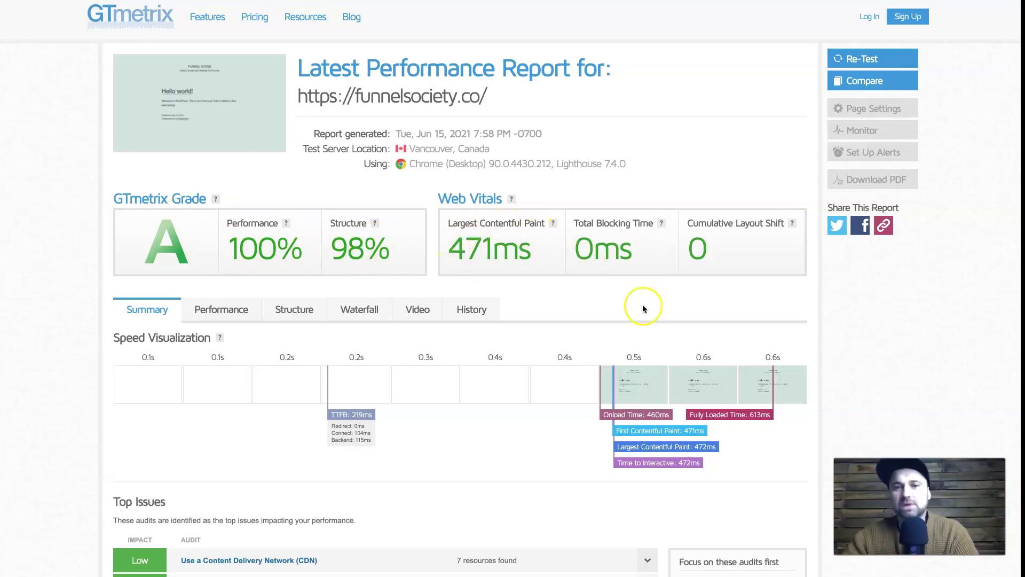
scroll(644, 306, "down", 5)
scroll(643, 308, "down", 5)
scroll(643, 308, "up", 10)
scroll(643, 309, "down", 2)
scroll(643, 308, "down", 6)
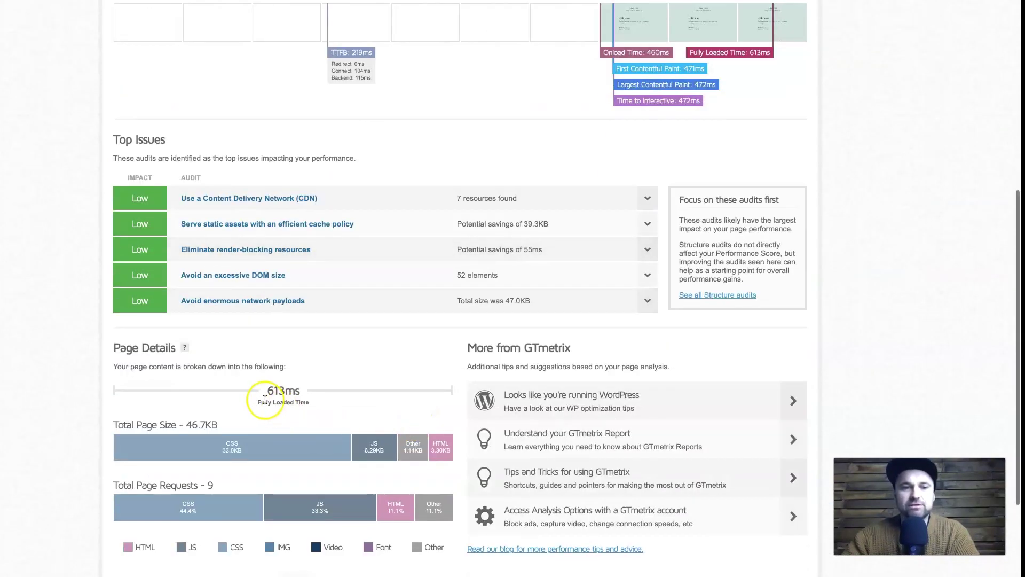
left_click_drag(268, 394, 304, 395)
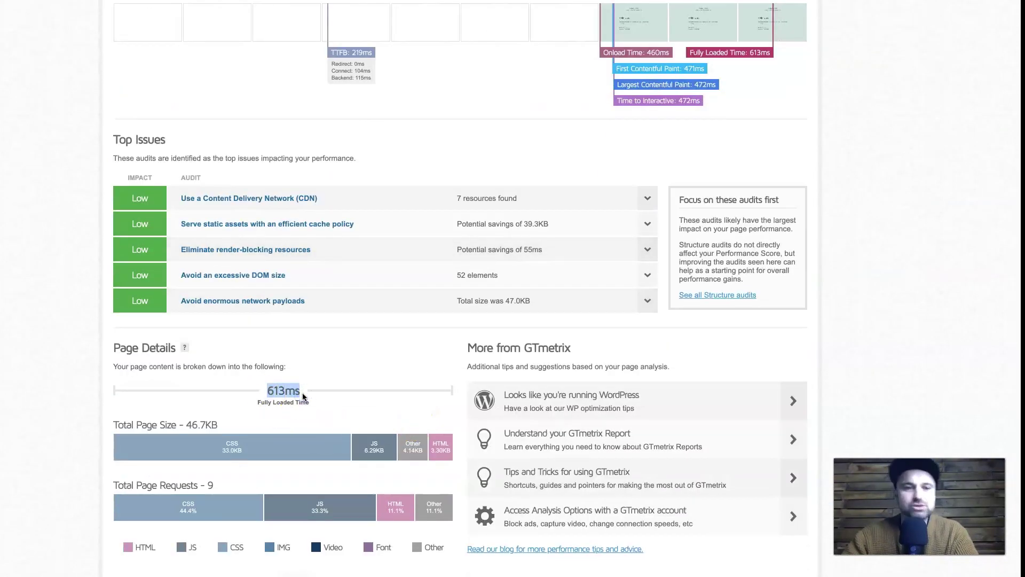
scroll(497, 422, "up", 7)
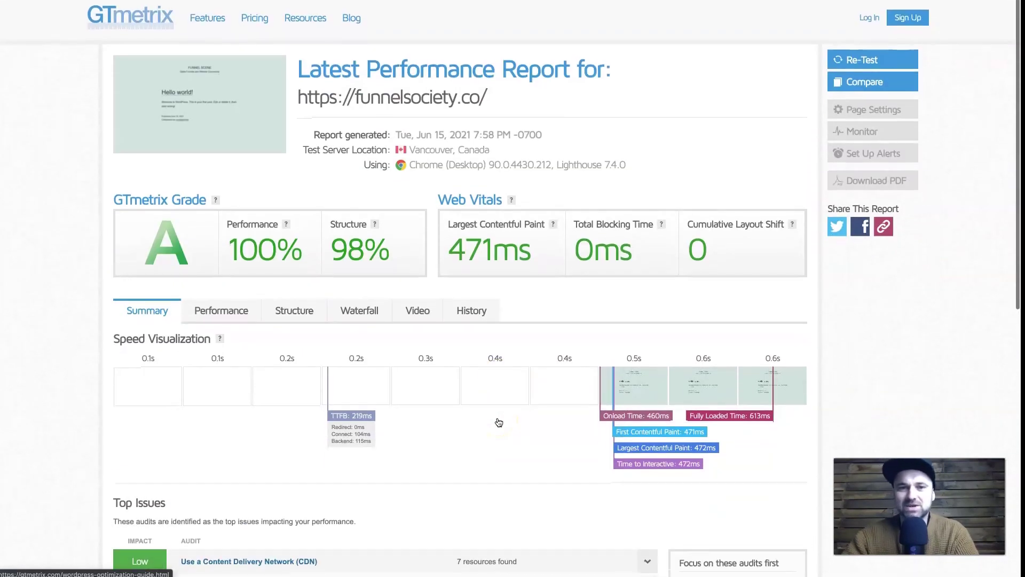